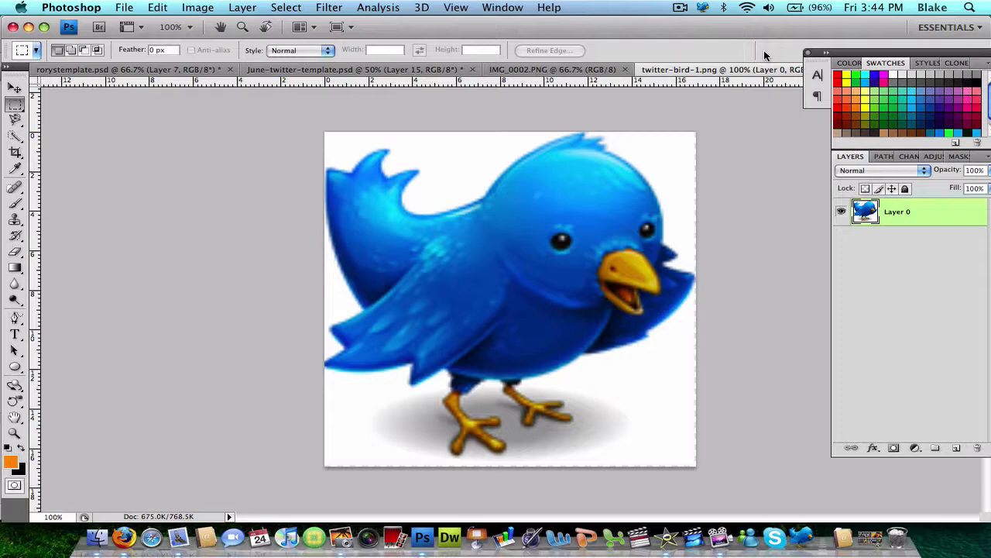
- Bring the June-twitter-template.psd document to the front for reference
click(298, 71)
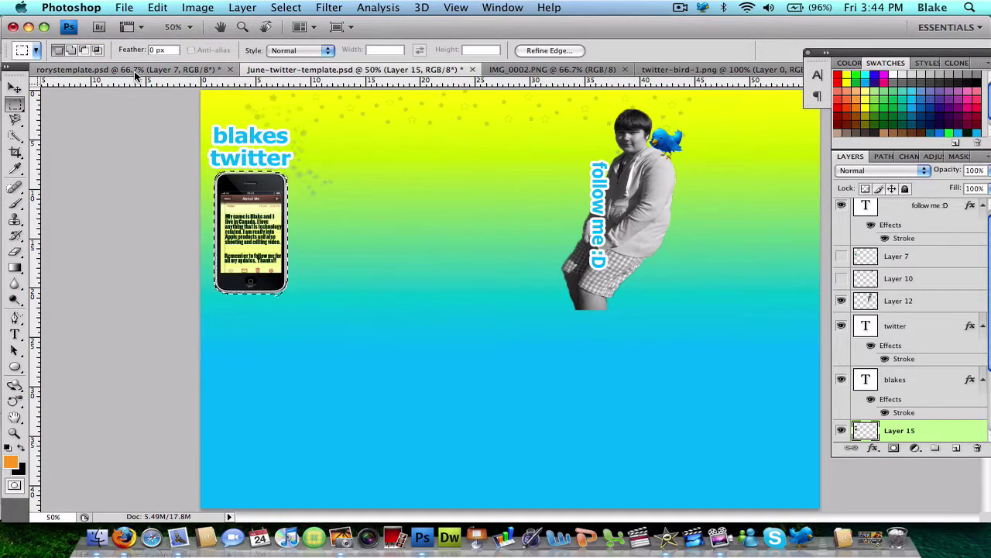
- Switch to rorystemplate.psd and scroll its orange-pink canvas into view
click(135, 69)
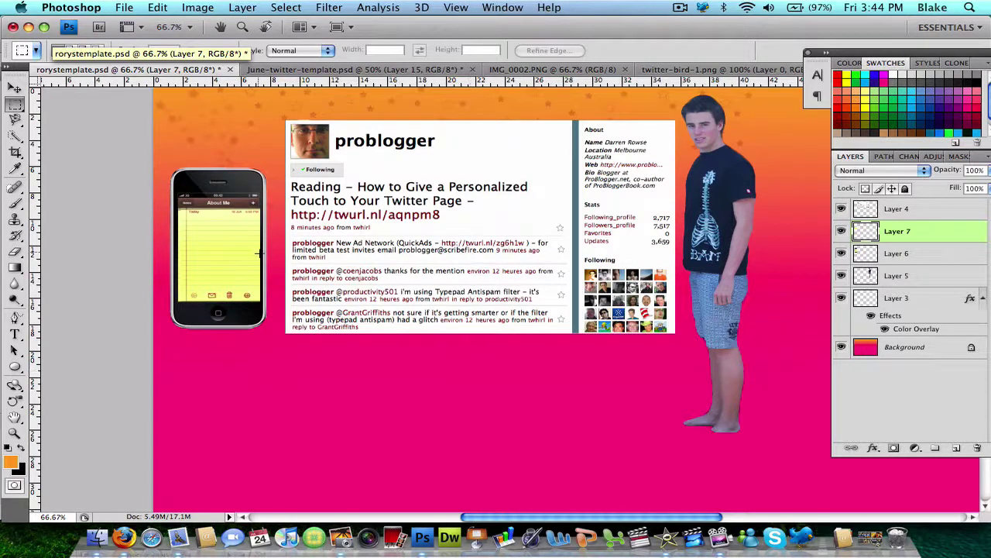
scroll(398, 329, up, 5)
scroll(395, 335, down, 3)
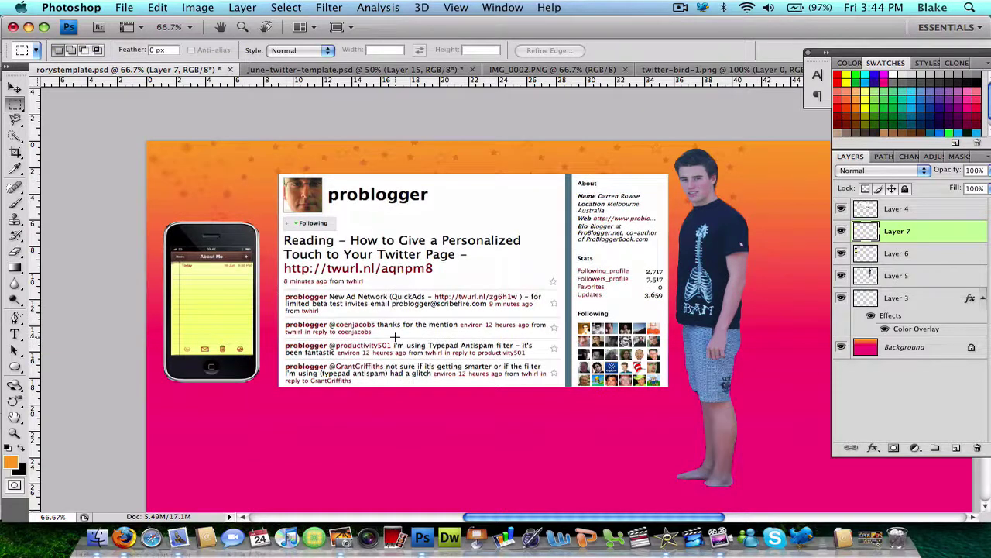
scroll(394, 337, left, 1)
scroll(395, 336, up, 1)
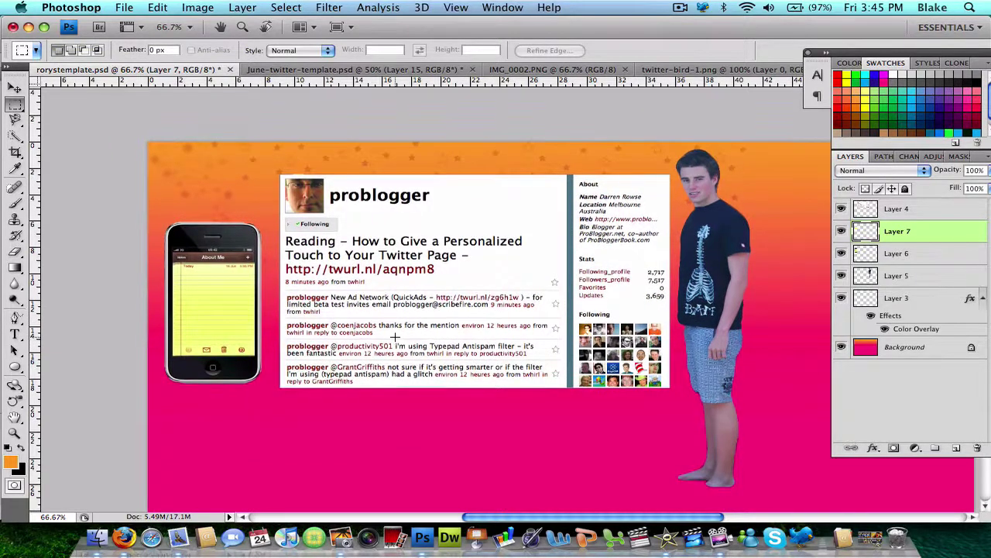
click(14, 335)
key(t)
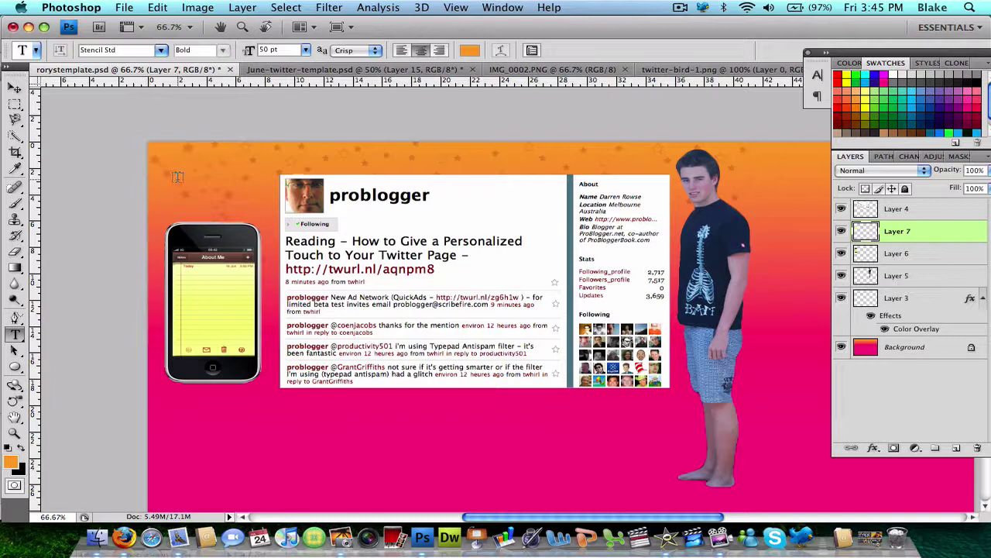
drag(177, 177, 298, 260)
text(Twitter)
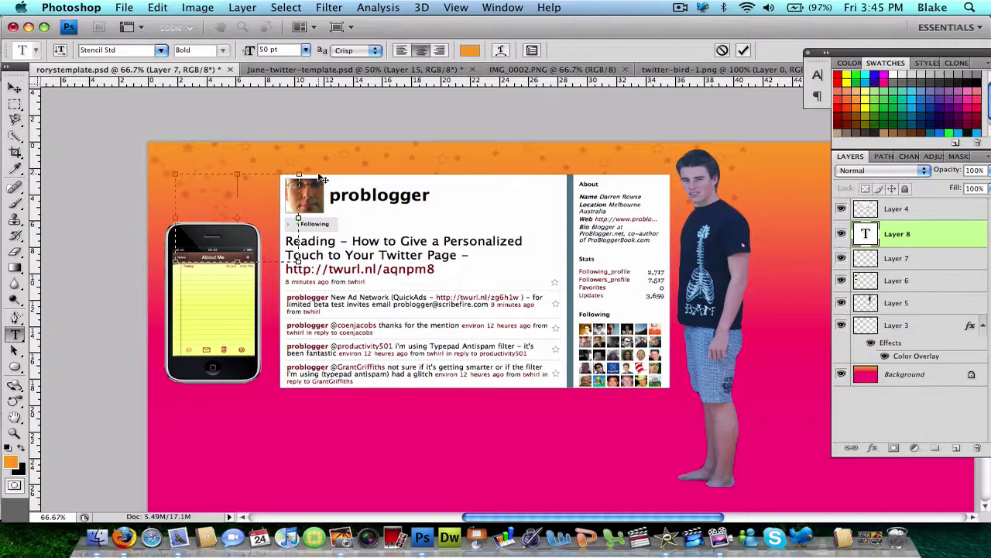
text( Tips)
click(14, 90)
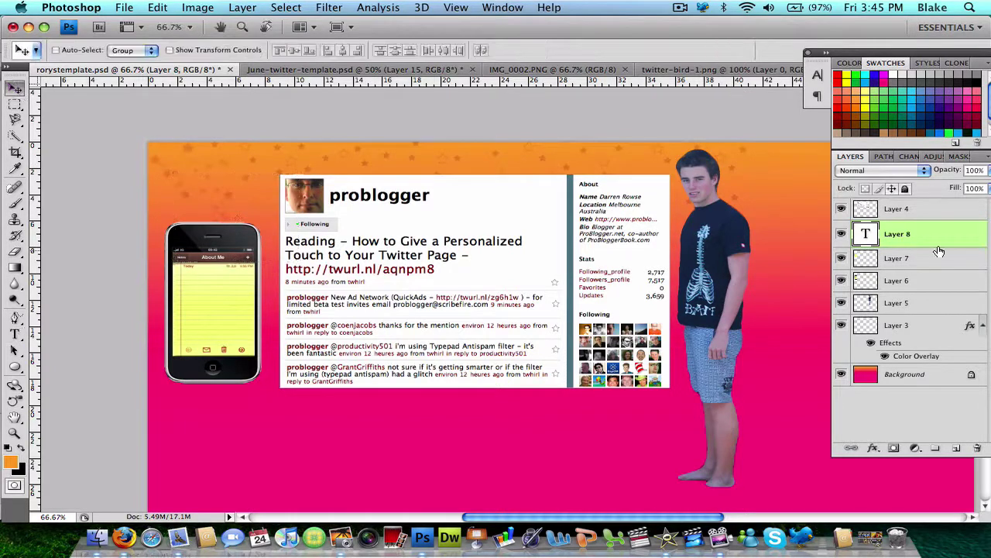
click(977, 448)
- Delete Layer 8 and start a fresh, empty text layer near the top-left
key(Return)
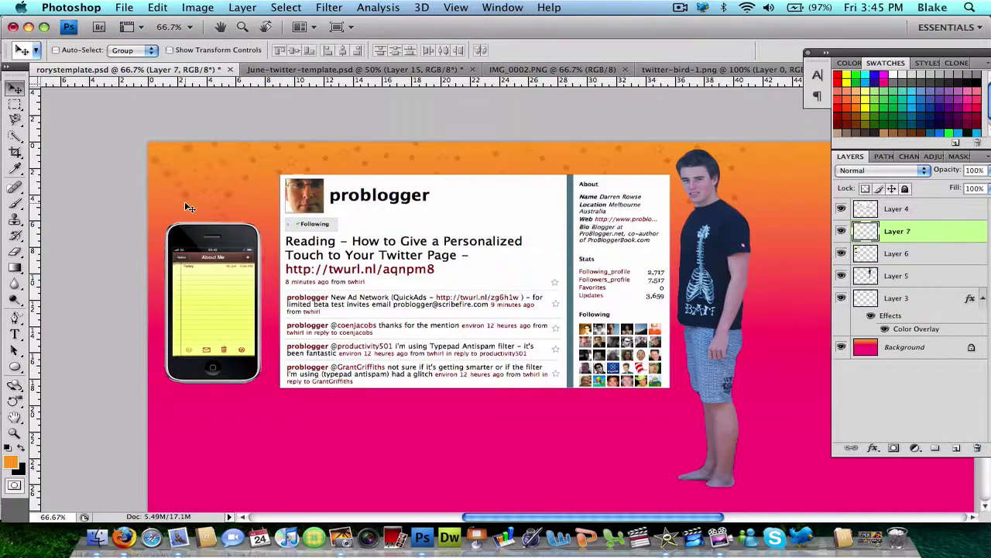
click(13, 334)
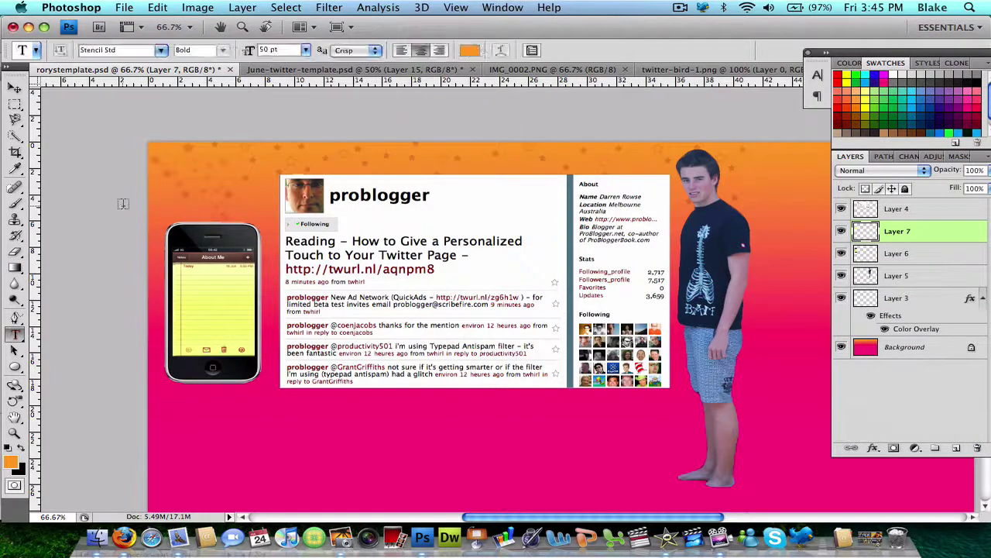
click(160, 184)
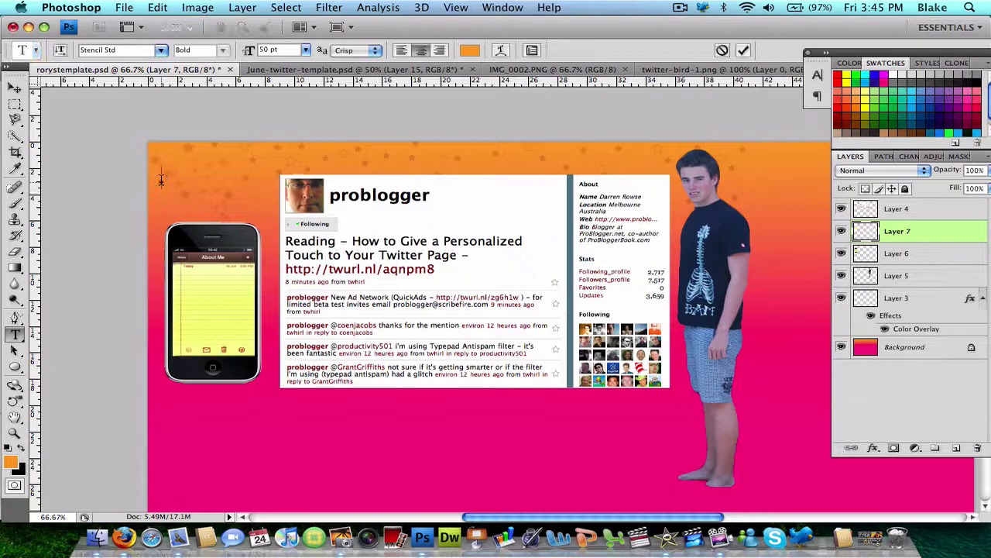
text(Rory)
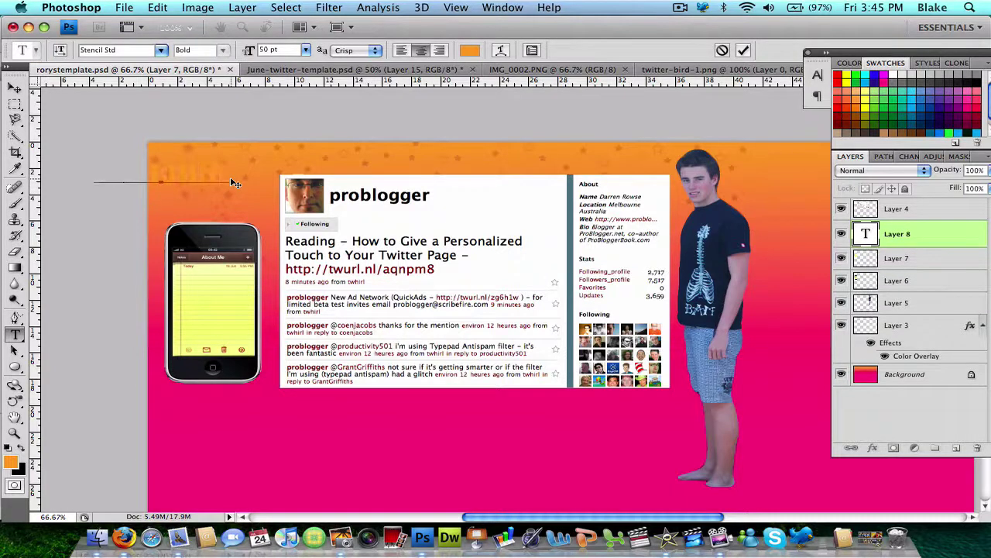
key(BackSpace)
key(BackSpace)
key(BackSpace)
key(BackSpace)
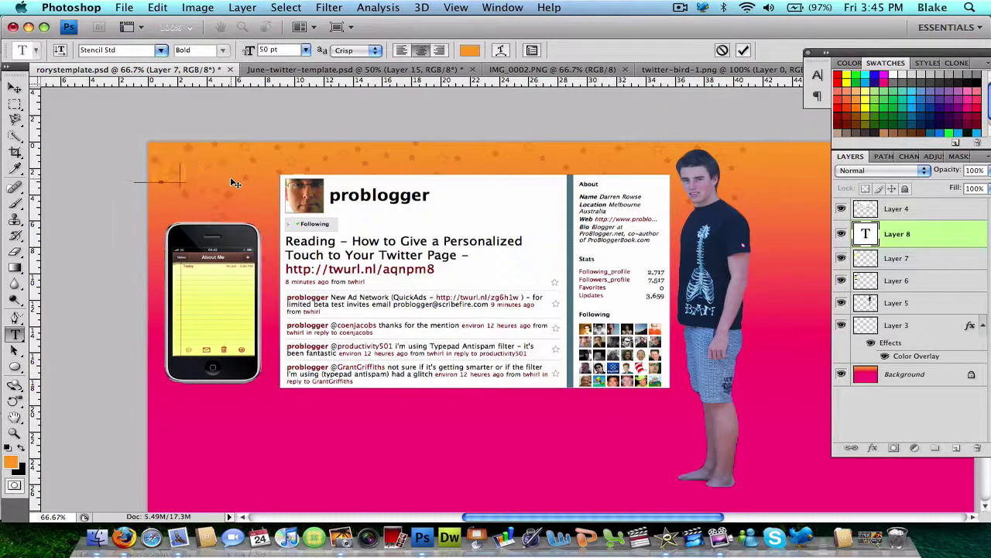
- Set the text font to Tahoma Bold at 50 pt
click(160, 51)
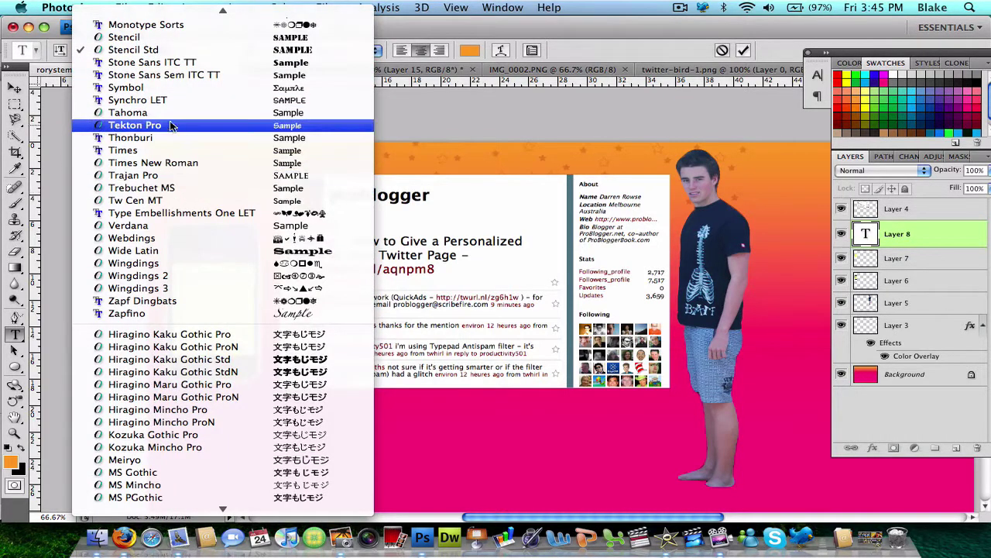
key(Escape)
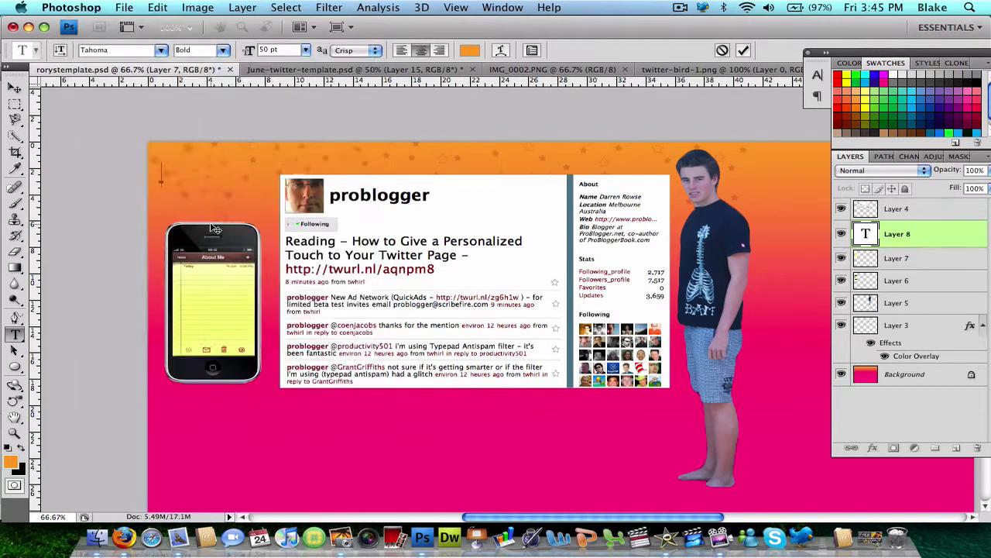
click(204, 192)
text(20)
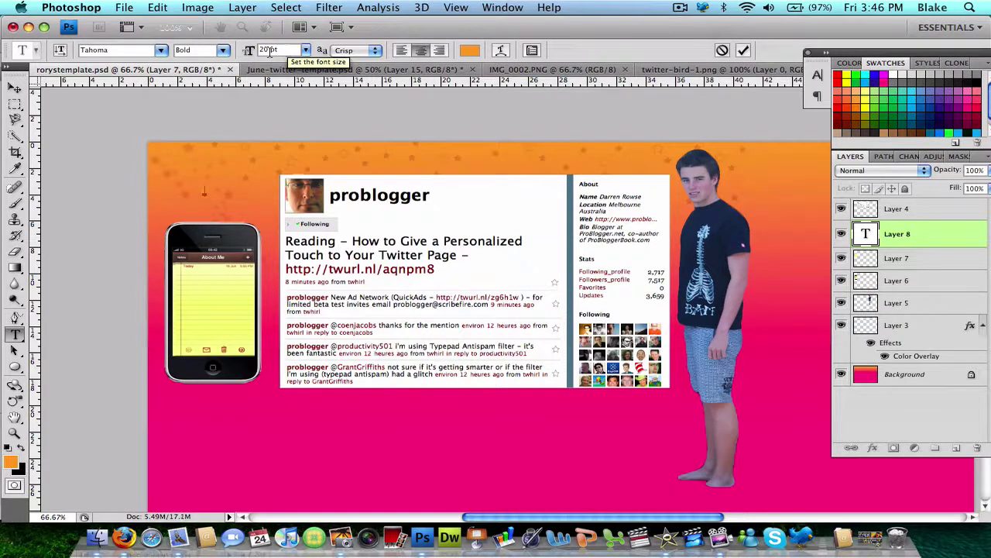
key(BackSpace)
key(BackSpace)
key(BackSpace)
text(50)
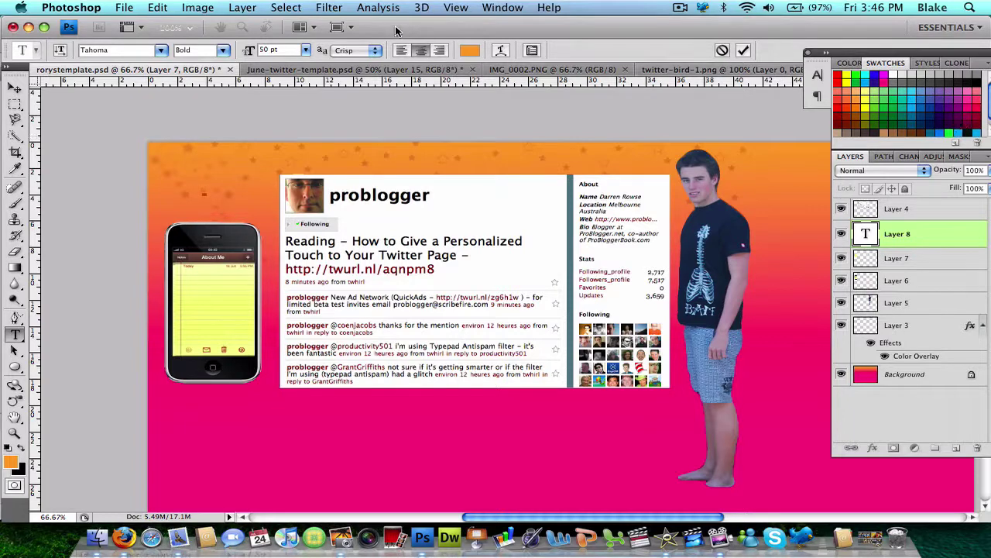
- Set the text colour to light blue 23b0f5, sampled from the June template's blakes twitter lettering
click(469, 50)
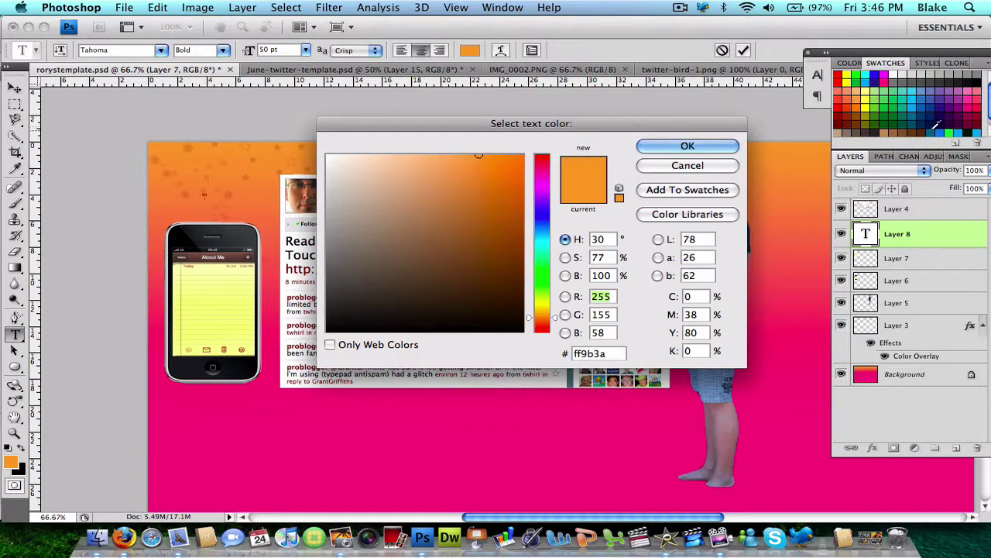
click(957, 131)
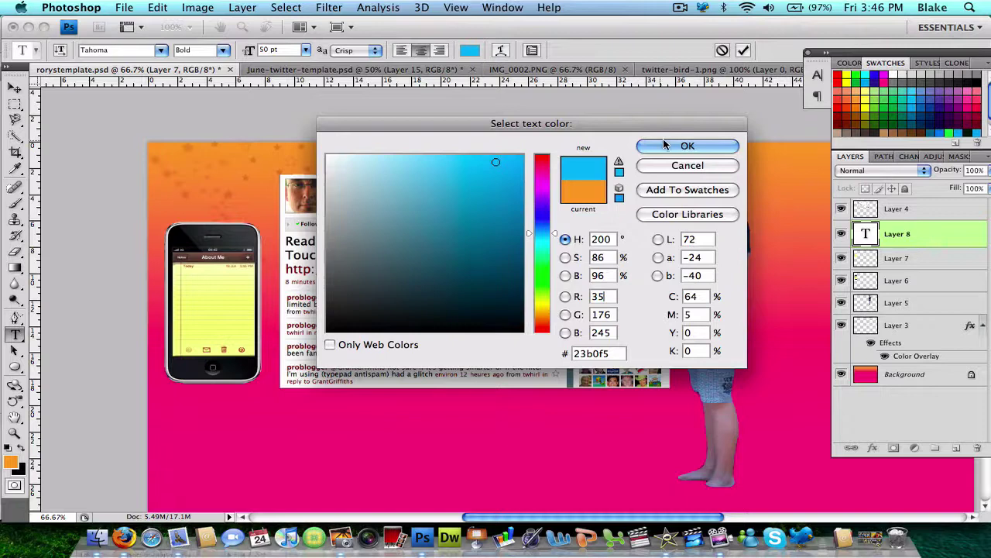
click(686, 146)
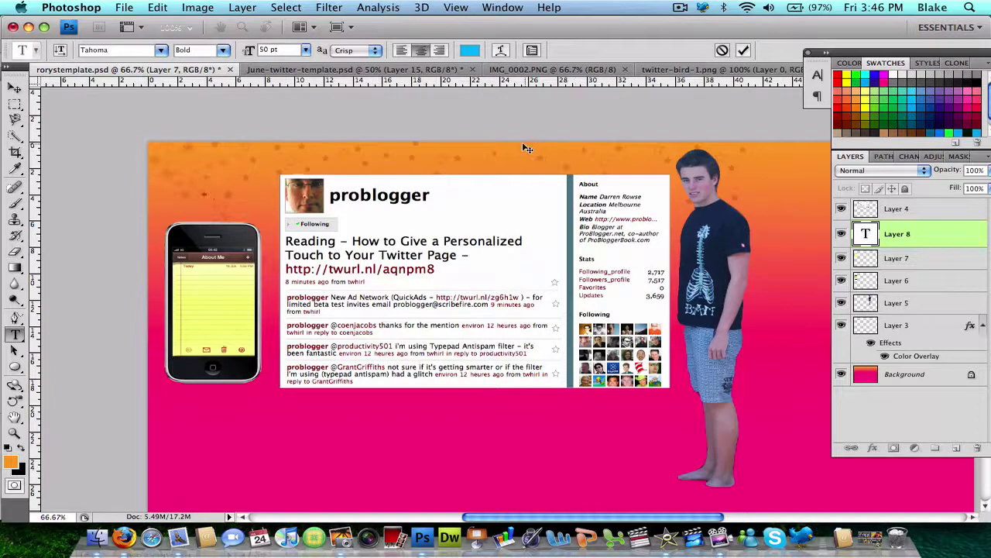
click(414, 70)
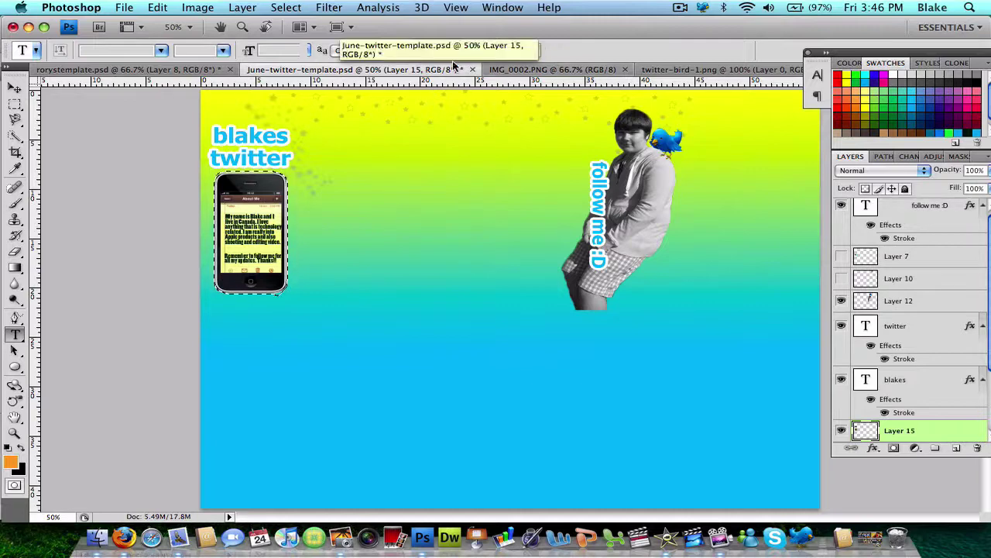
click(469, 51)
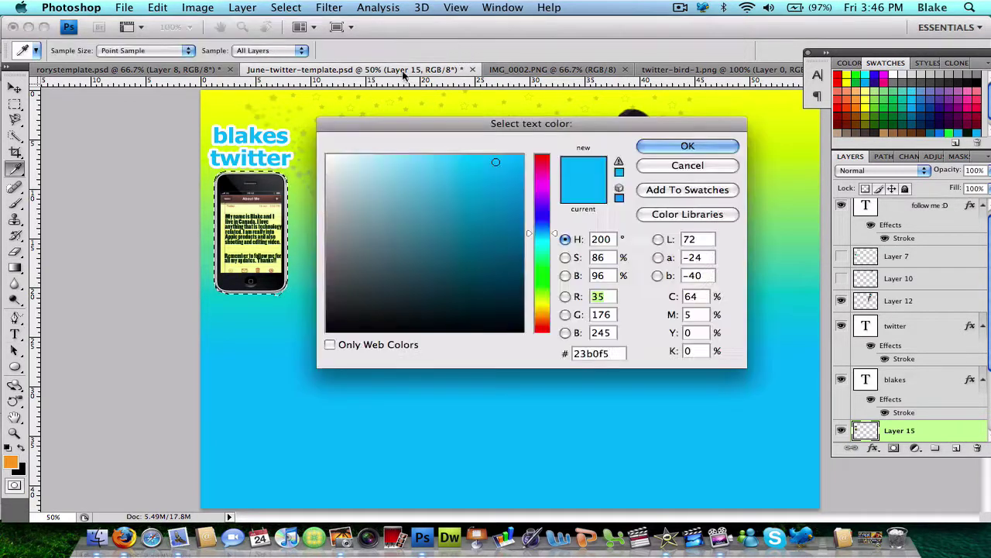
click(221, 128)
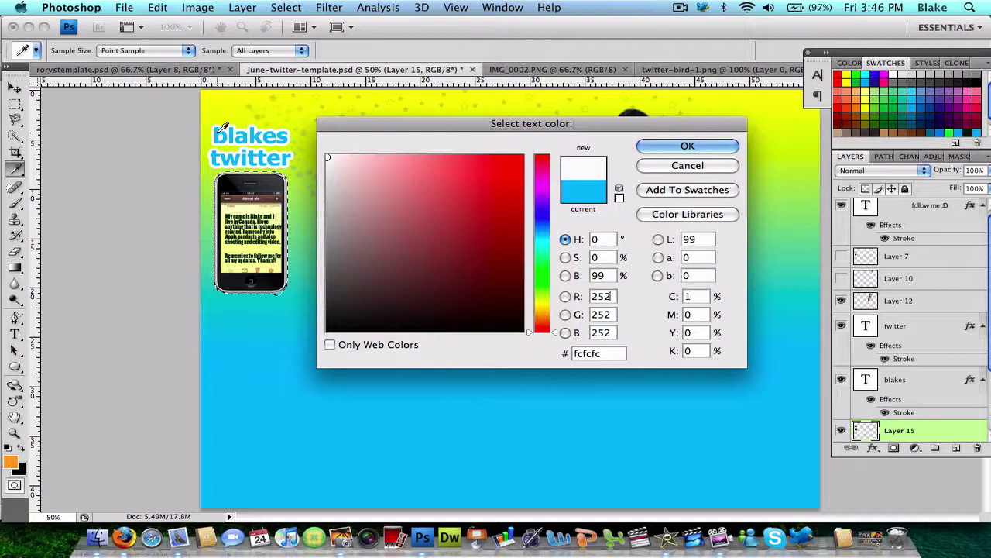
click(221, 127)
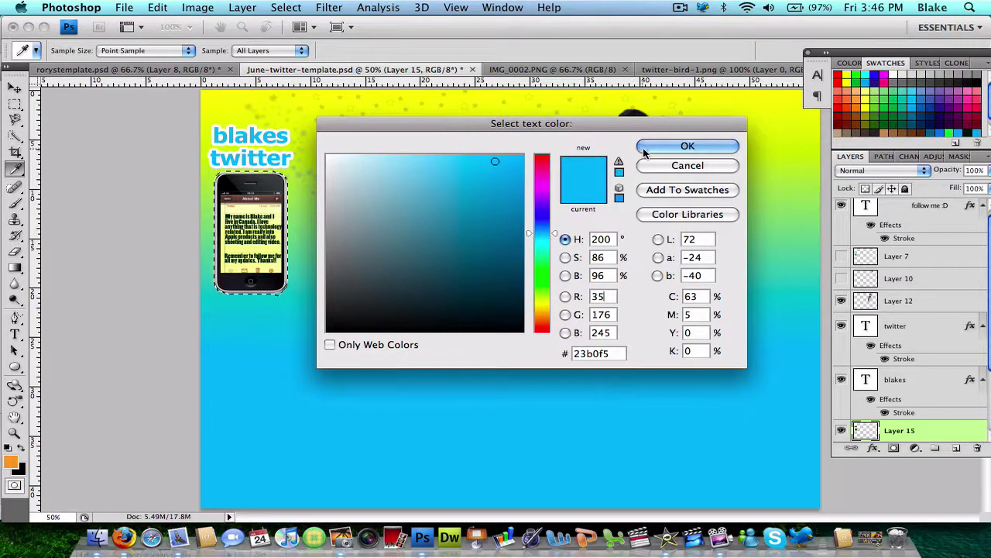
key(Return)
click(100, 69)
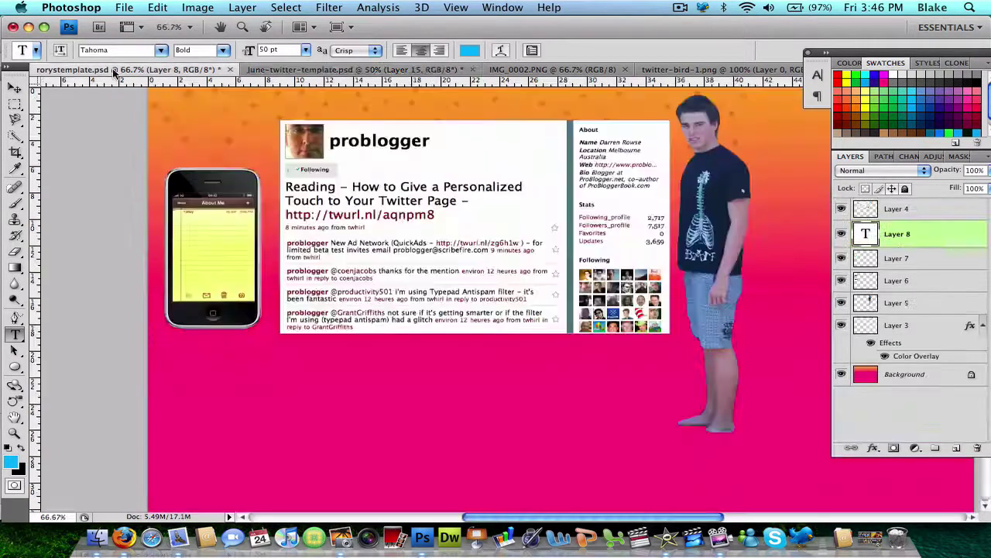
- Type 'Rorys' in the top-left corner, position it and commit
click(176, 135)
text(Ro)
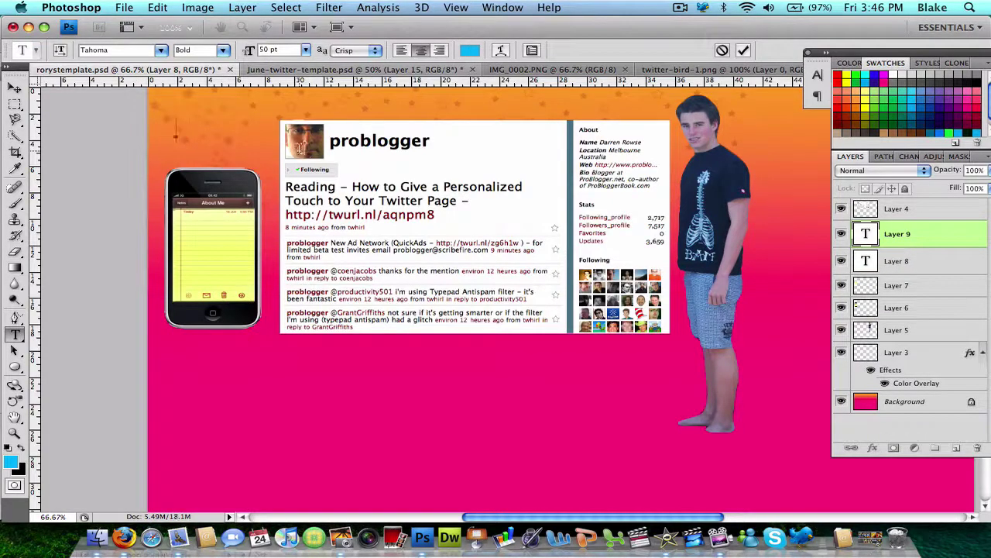
text(rys)
key(BackSpace)
text(s)
drag(163, 153, 202, 152)
drag(219, 153, 219, 149)
click(15, 87)
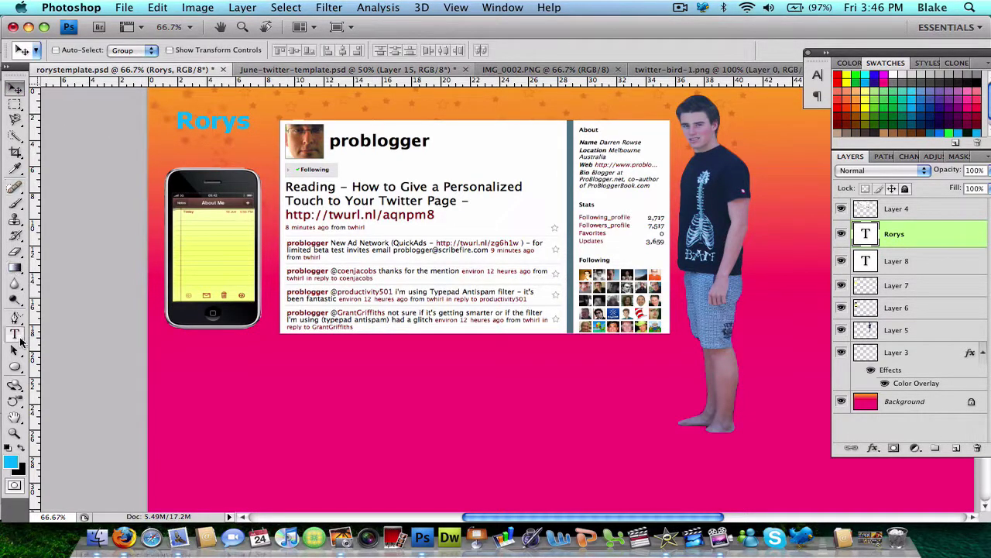
- Add a 'twitter' text line beneath Rorys and drag it onto the canvas
click(15, 334)
click(174, 146)
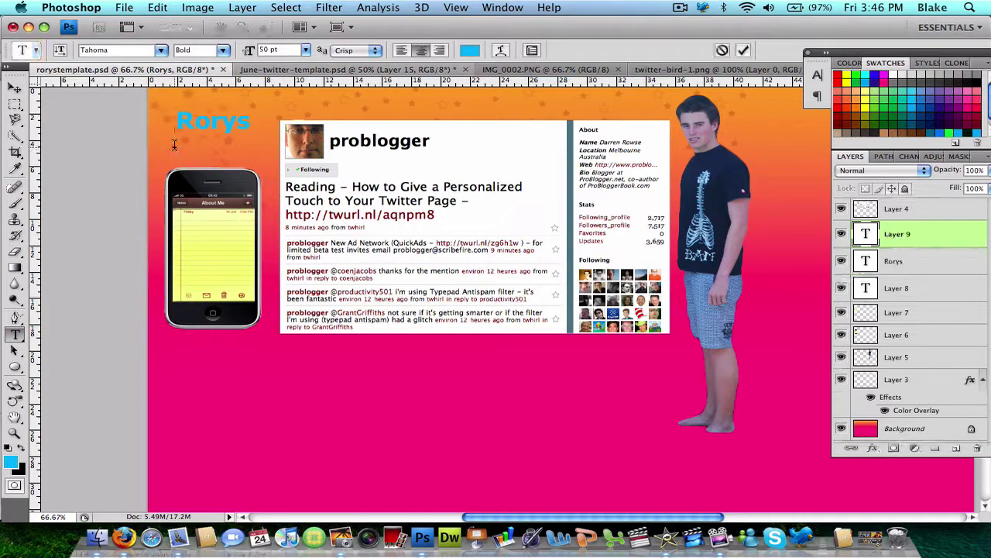
text(Twitter)
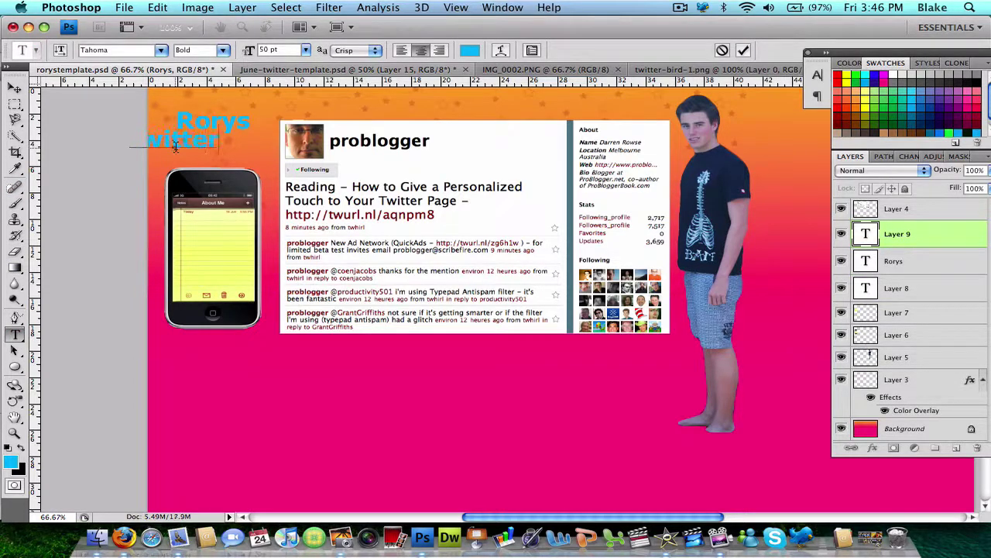
drag(183, 164, 223, 169)
- Select both the Rorys and twitter text layers and merge them with Cmd+E
click(922, 260)
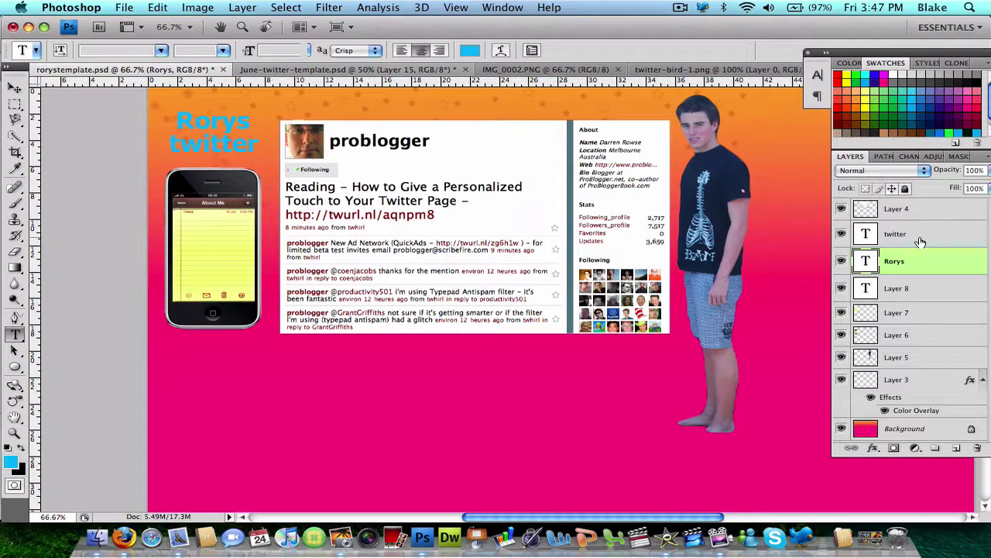
shift+click(920, 242)
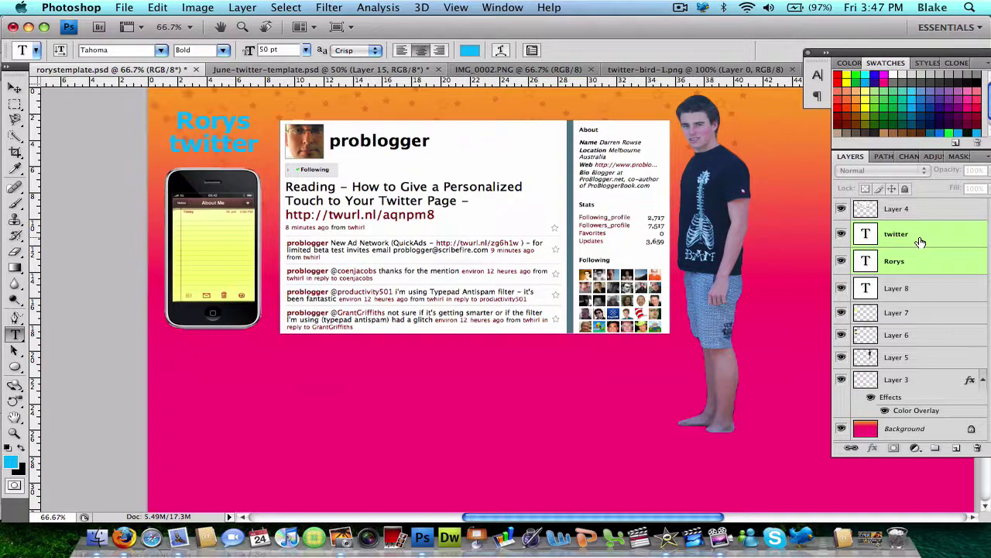
key(super+e)
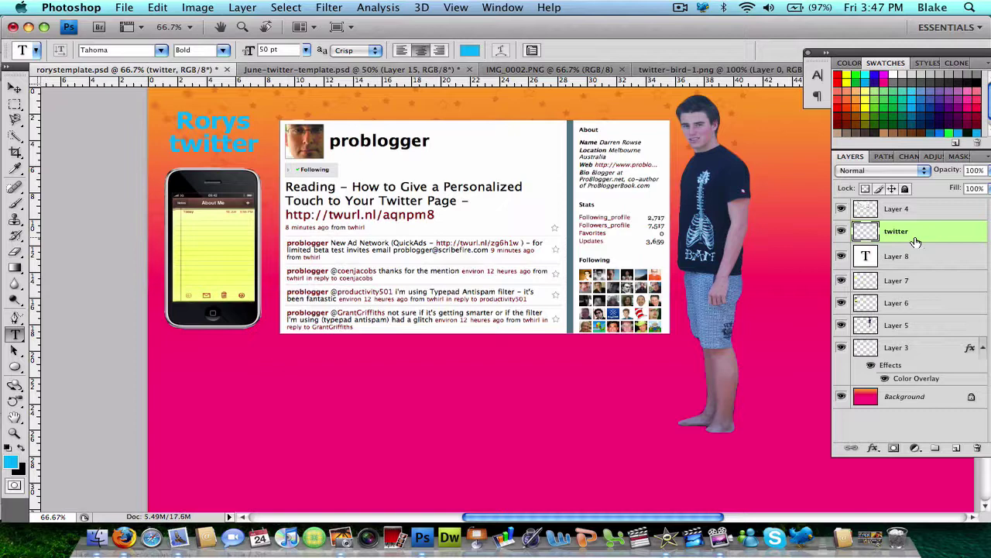
- Try a white 10 px Stroke layer style on the logo text, then cancel it
double_click(963, 229)
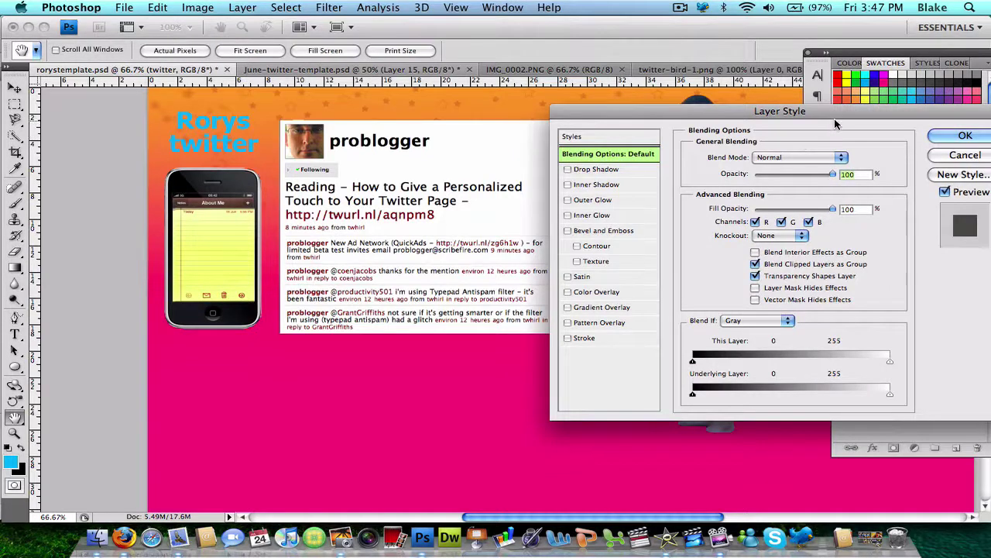
drag(847, 118, 755, 104)
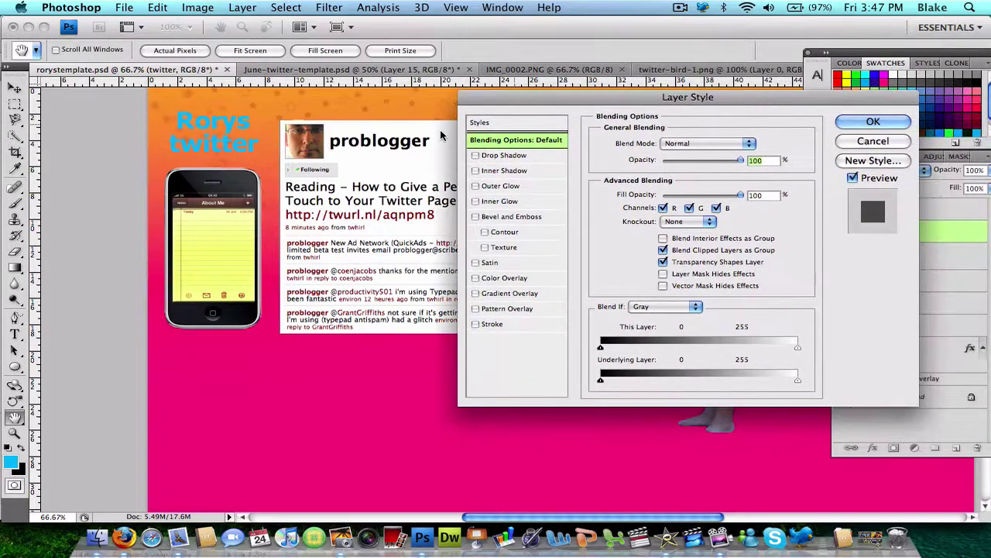
click(474, 324)
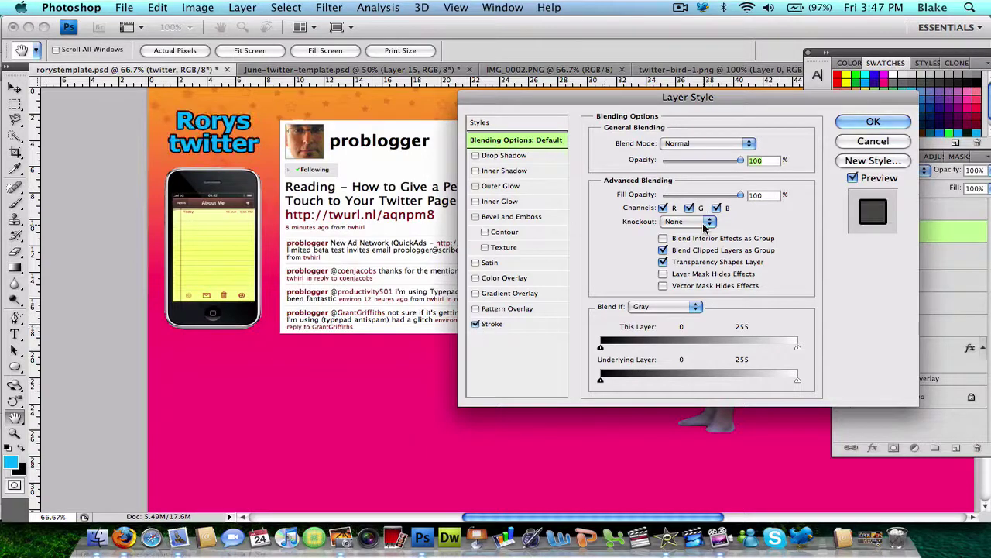
click(519, 327)
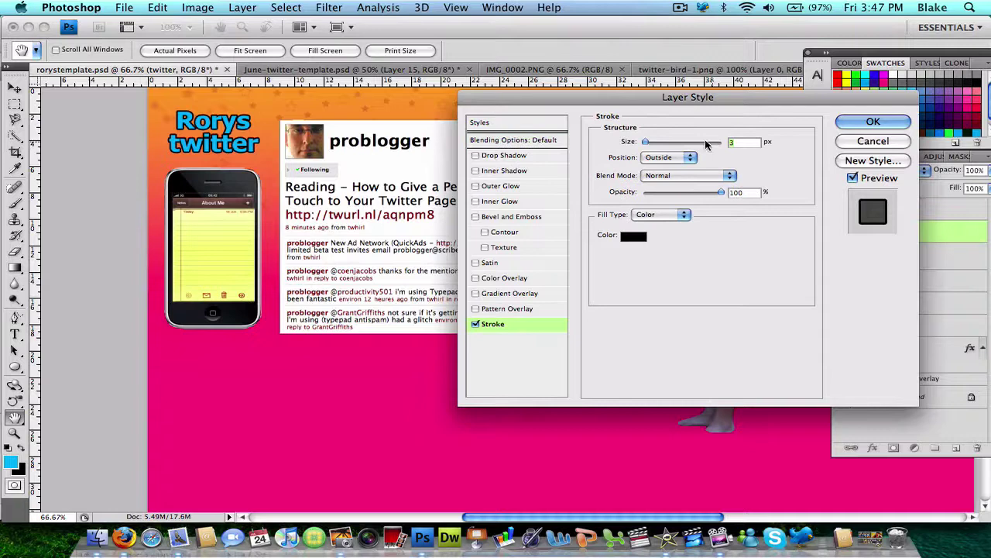
click(634, 235)
drag(525, 221, 327, 154)
click(728, 144)
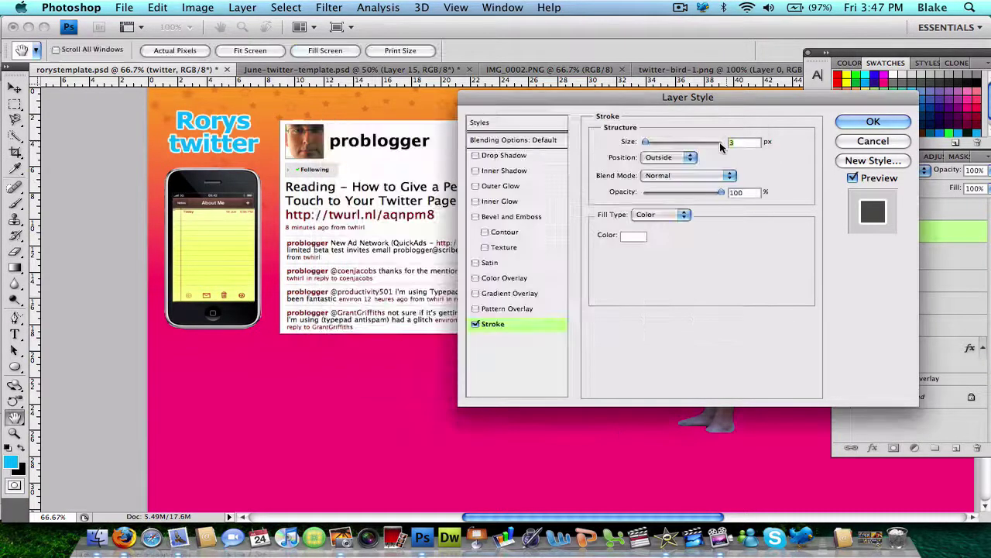
drag(648, 145, 647, 147)
click(872, 141)
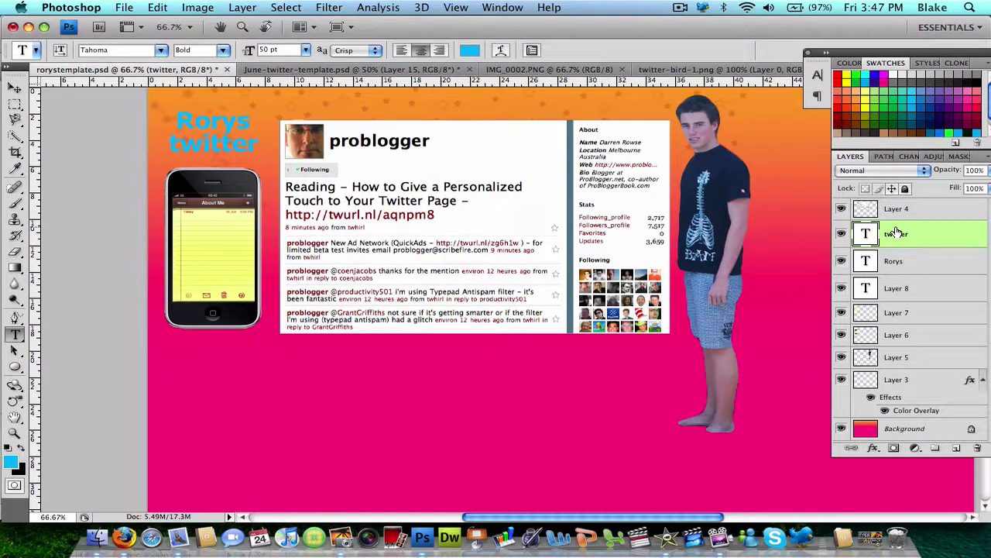
- Give the Rorys text layer a white Stroke layer style outline
double_click(929, 262)
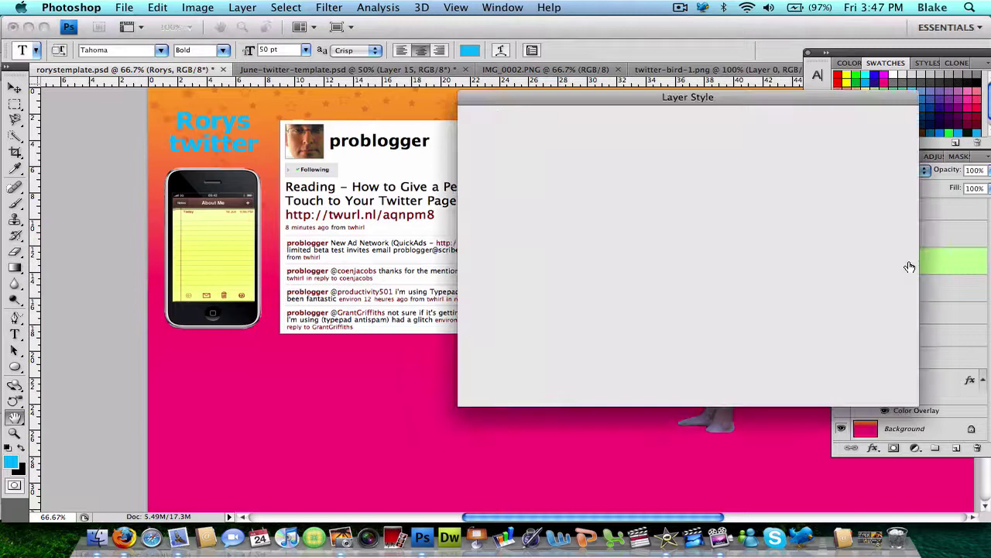
click(494, 324)
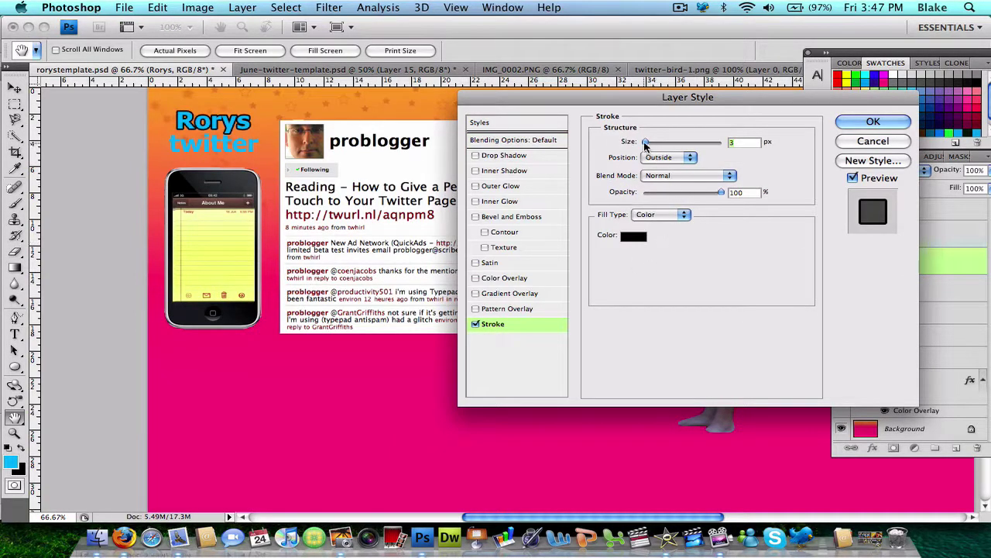
drag(645, 142, 650, 147)
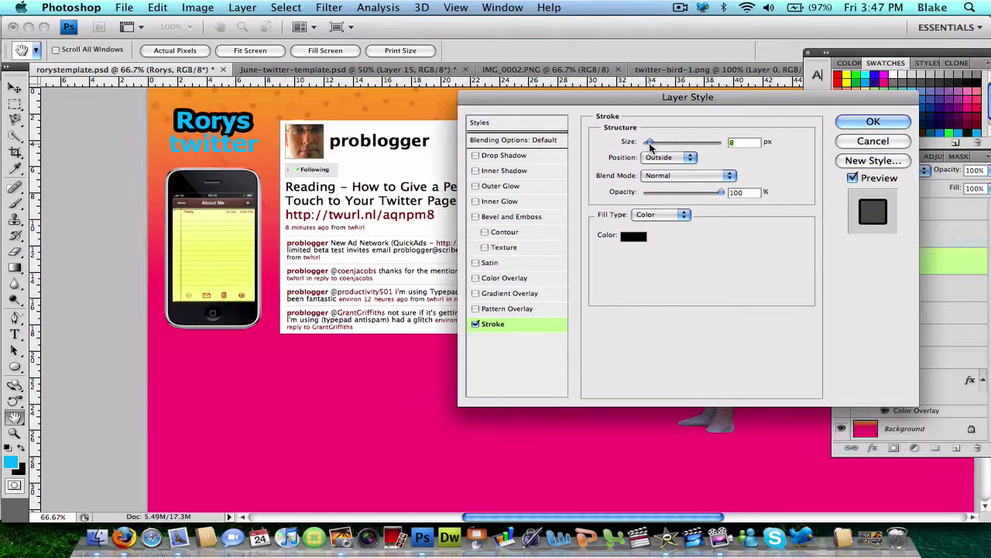
click(634, 235)
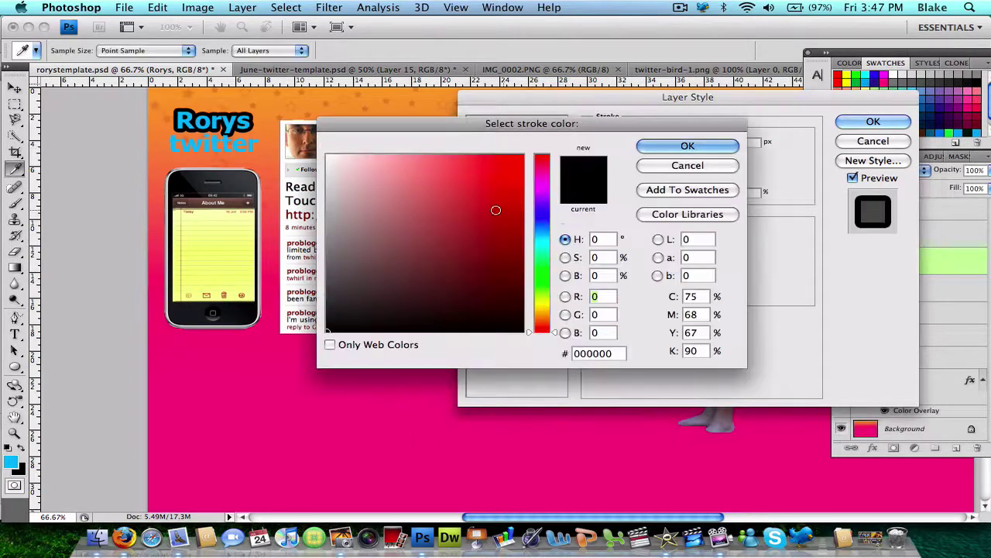
click(334, 165)
drag(334, 164, 326, 155)
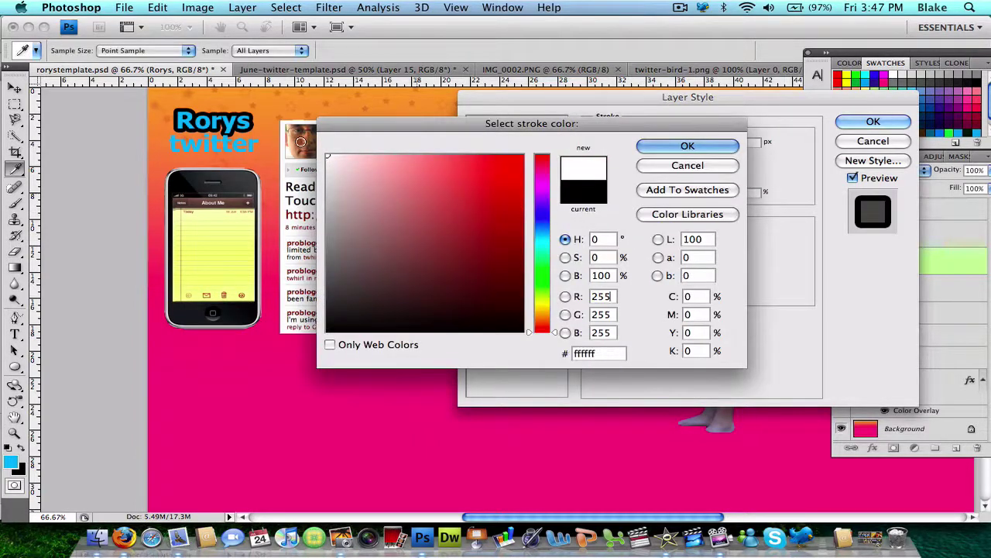
click(682, 145)
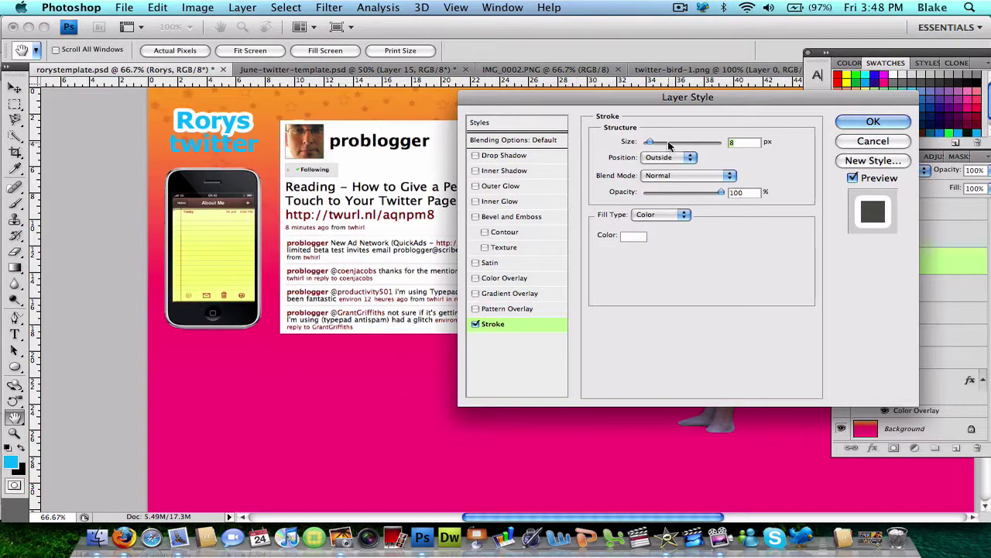
key(BackSpace)
text(6)
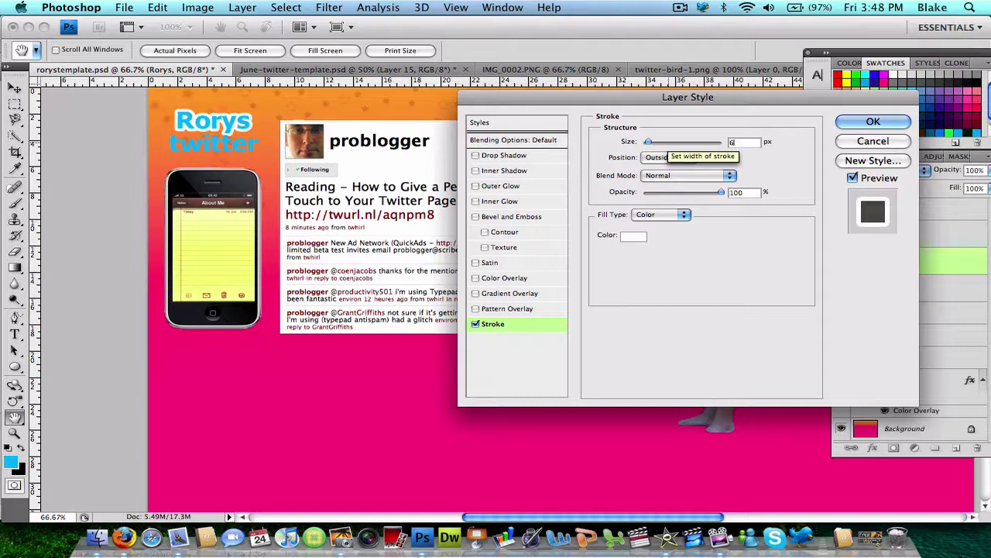
key(BackSpace)
key(Escape)
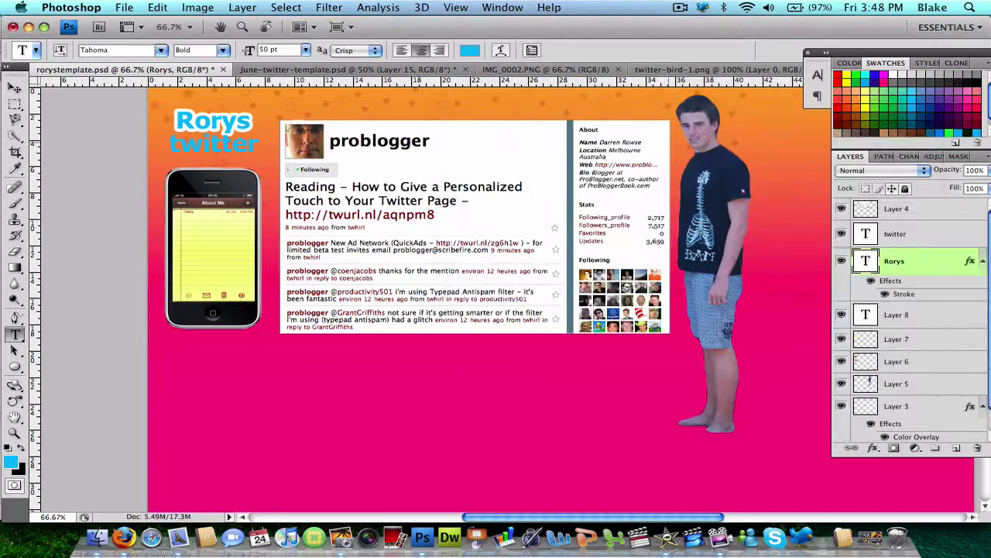
- Copy the Rorys layer style and paste it onto the twitter layer
right_click(928, 266)
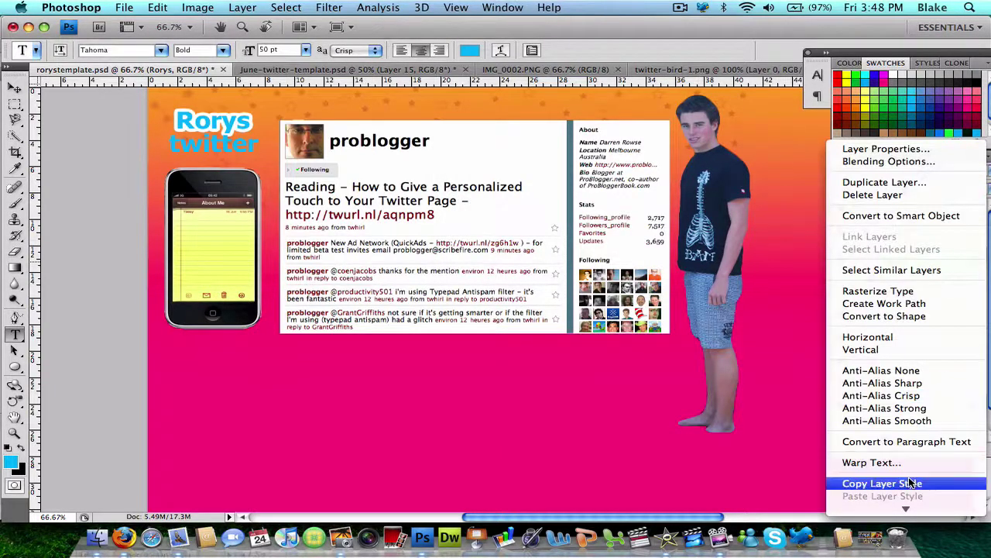
click(911, 480)
click(933, 239)
right_click(933, 238)
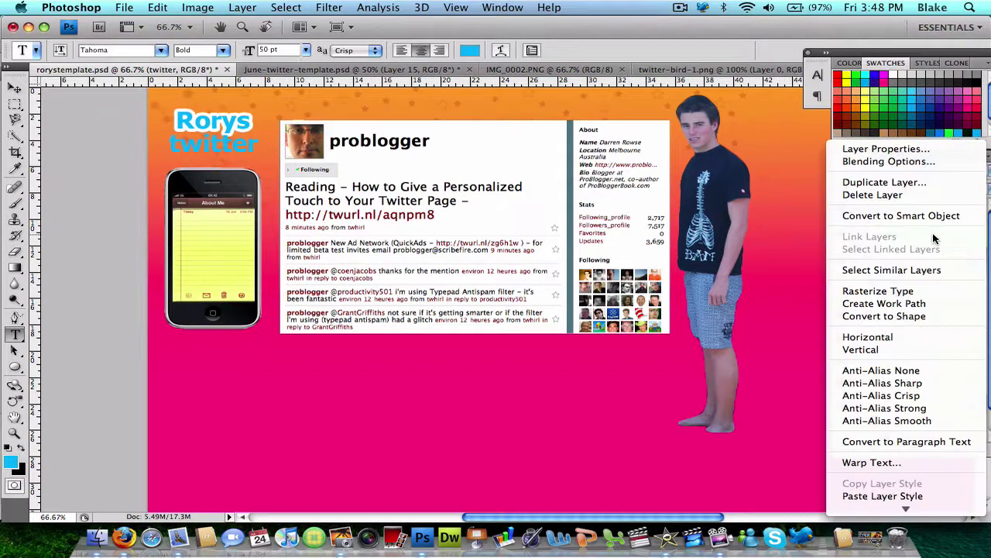
click(911, 499)
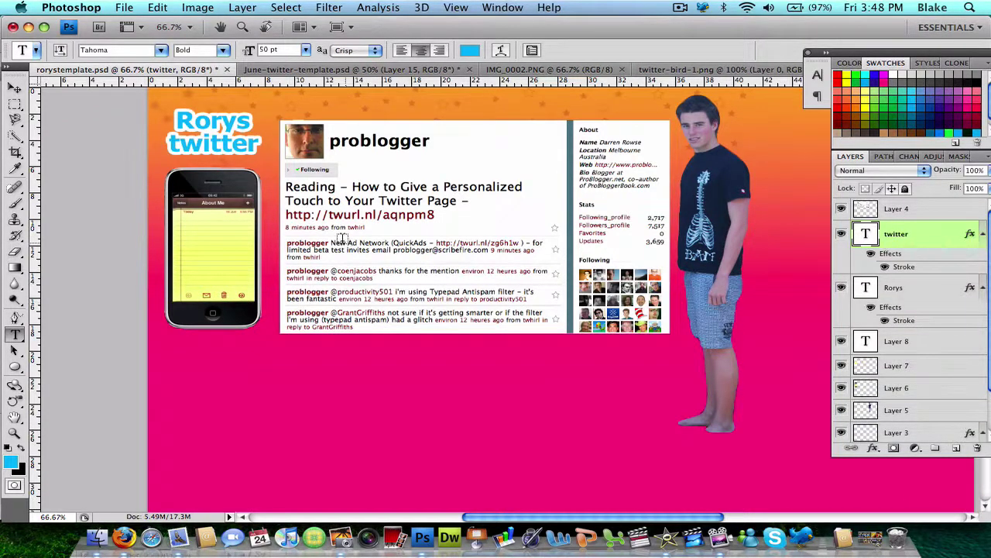
- Nudge the twitter text down and right, then merge it with Rorys
click(11, 88)
key(Down)
key(Down)
key(Down)
key(Down)
key(Down)
key(Down)
key(Down)
key(Down)
key(Down)
key(Down)
key(Down)
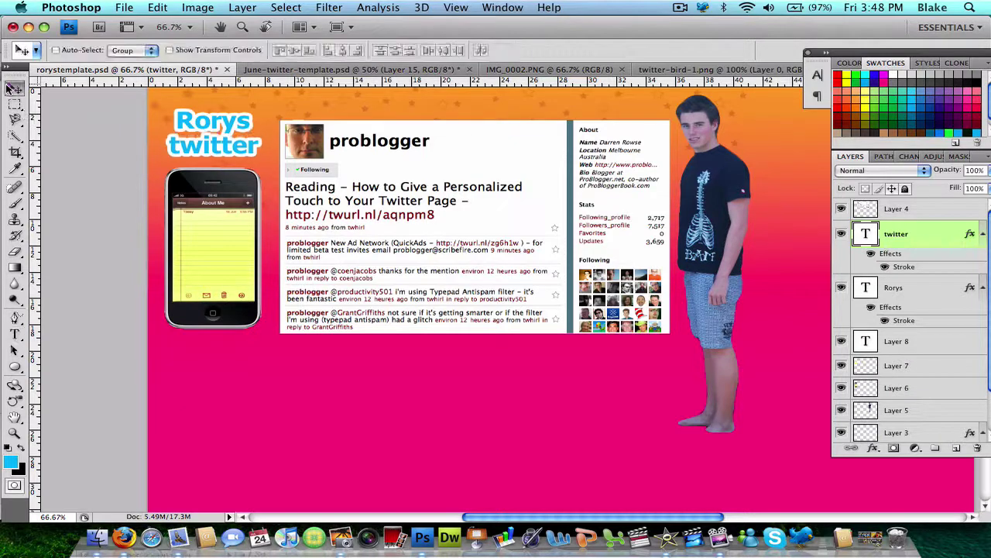
key(Right)
key(Right)
key(Right)
key(Right)
key(Right)
key(Right)
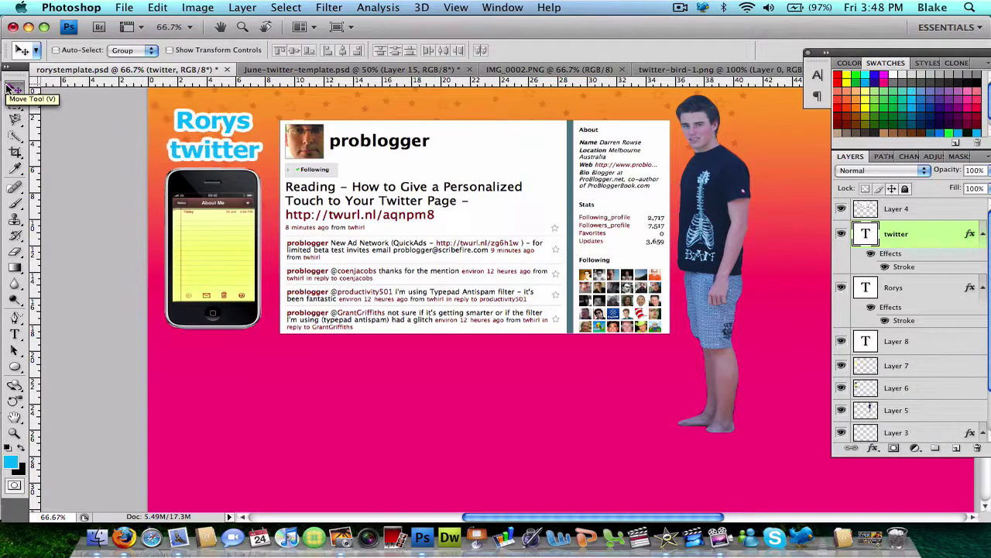
key(Right)
shift+click(901, 290)
key(super+e)
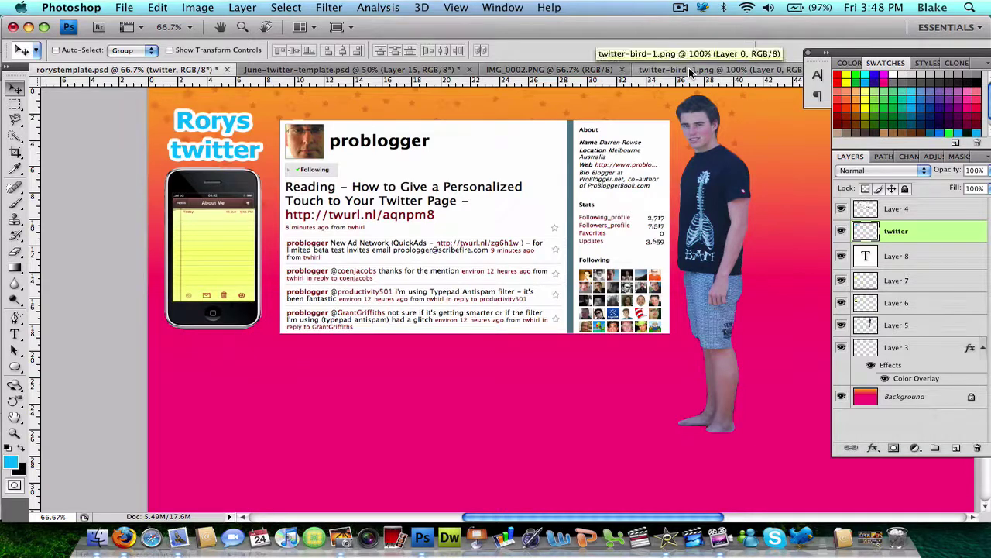
scroll(633, 183, right, 5)
scroll(633, 183, up, 3)
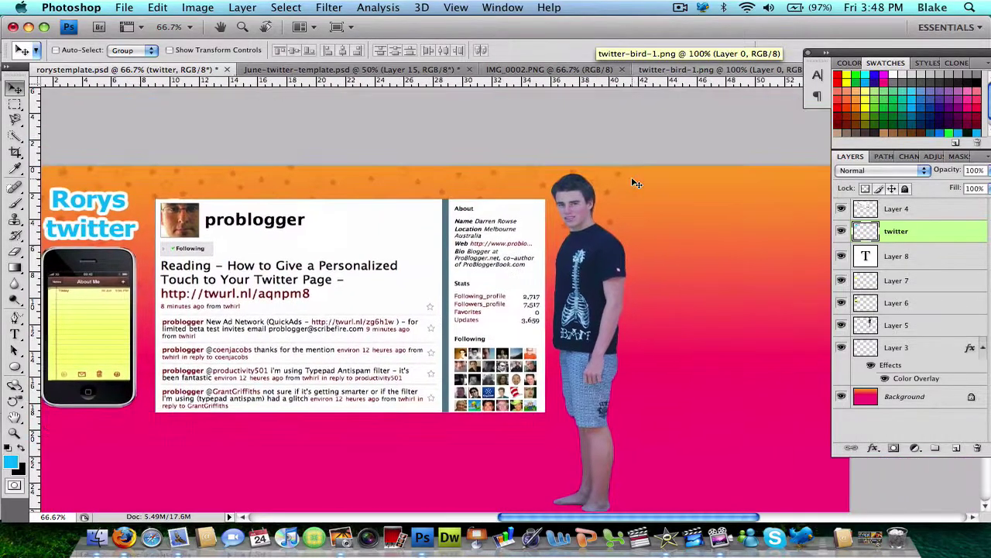
scroll(631, 177, down, 3)
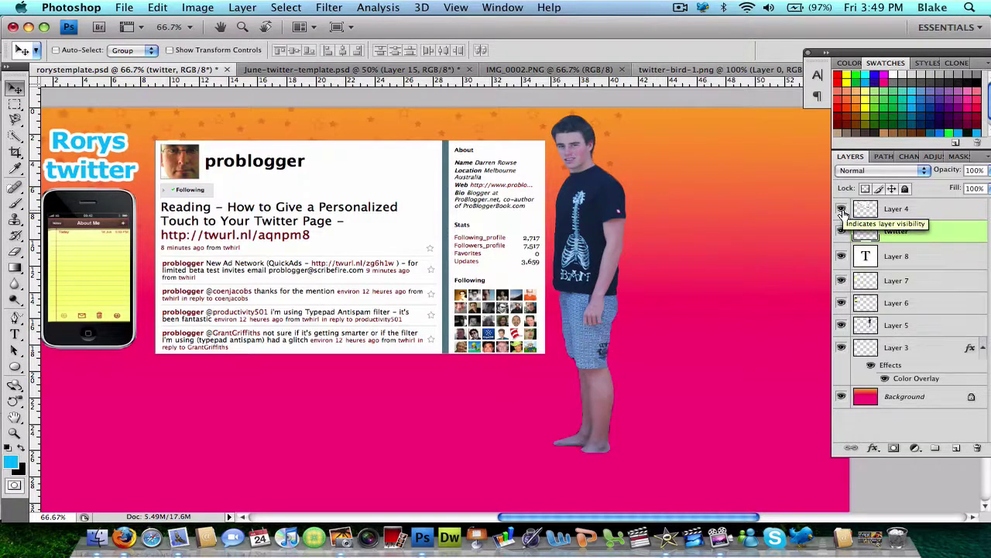
click(842, 209)
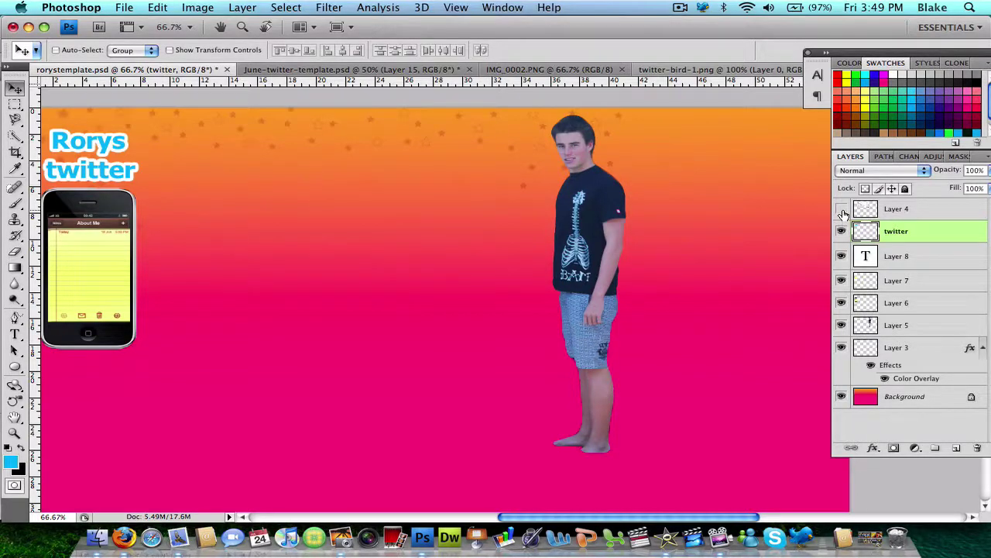
click(842, 209)
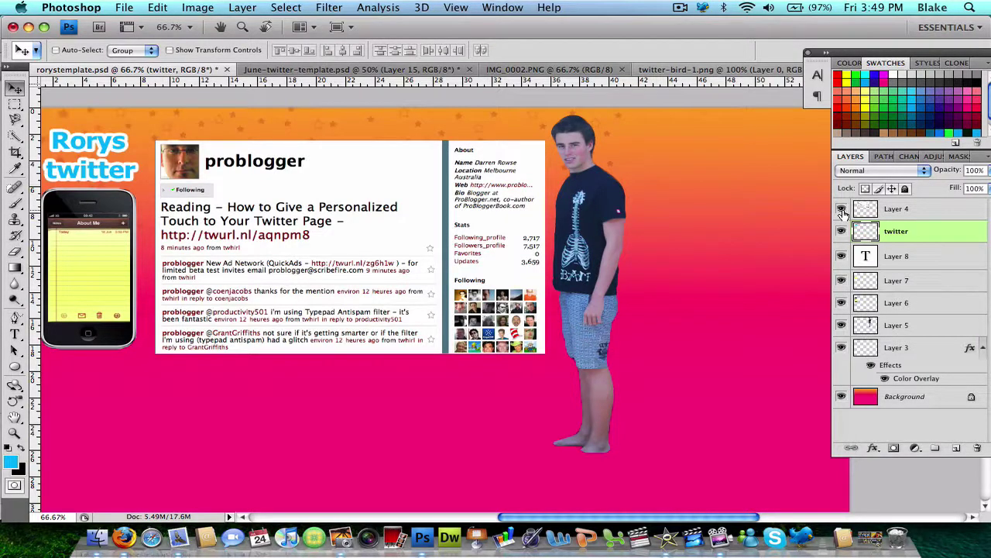
click(842, 209)
click(841, 209)
click(842, 209)
click(841, 209)
- Switch to twitter-bird-1.png and begin a Quick Selection over the bird's head
click(713, 72)
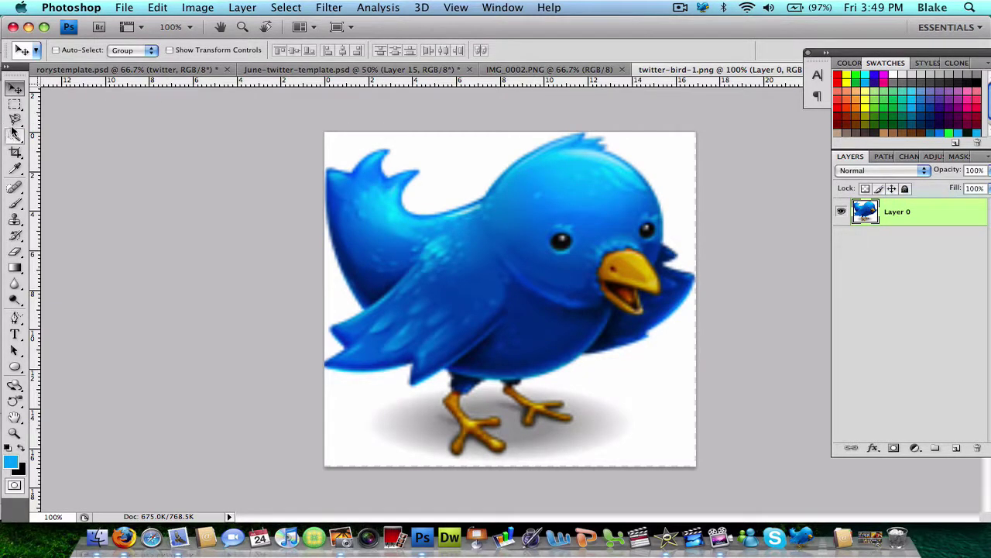
click(16, 137)
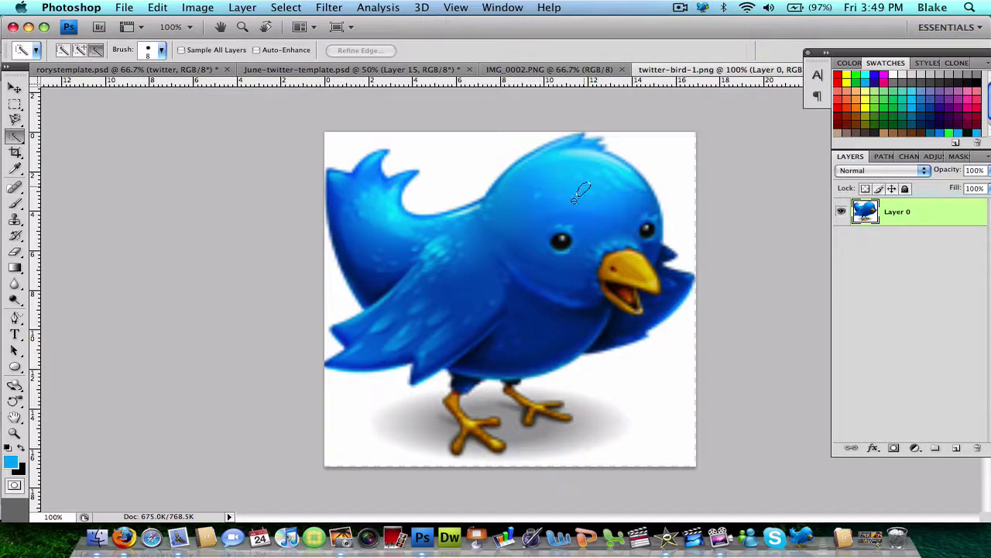
mouse_move(593, 233)
mouse_down()
mouse_move(614, 271)
mouse_move(597, 313)
mouse_move(460, 303)
mouse_move(441, 276)
mouse_move(465, 272)
mouse_up()
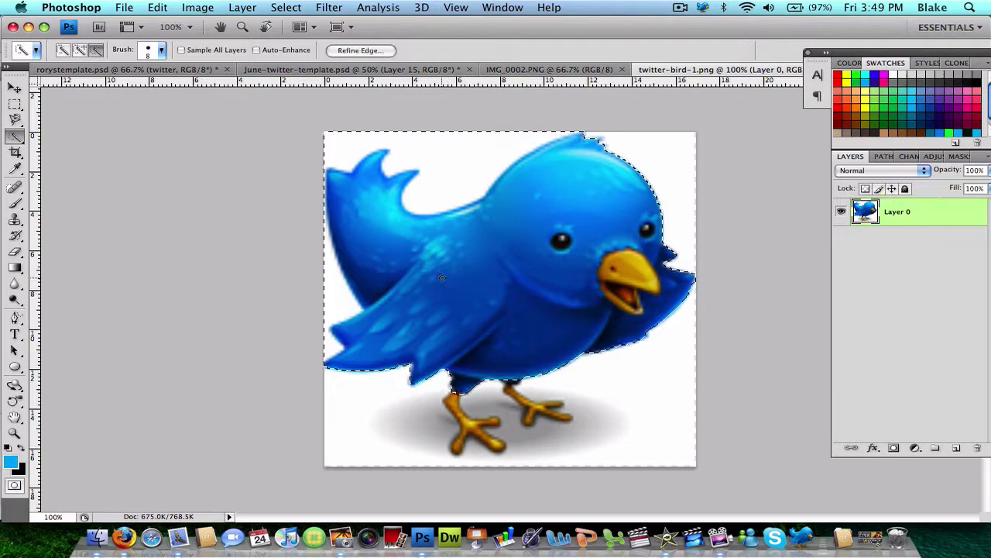
- Redo the selection across the bird's head and tail, subtracting the white background
click(63, 49)
key(ctrl+d)
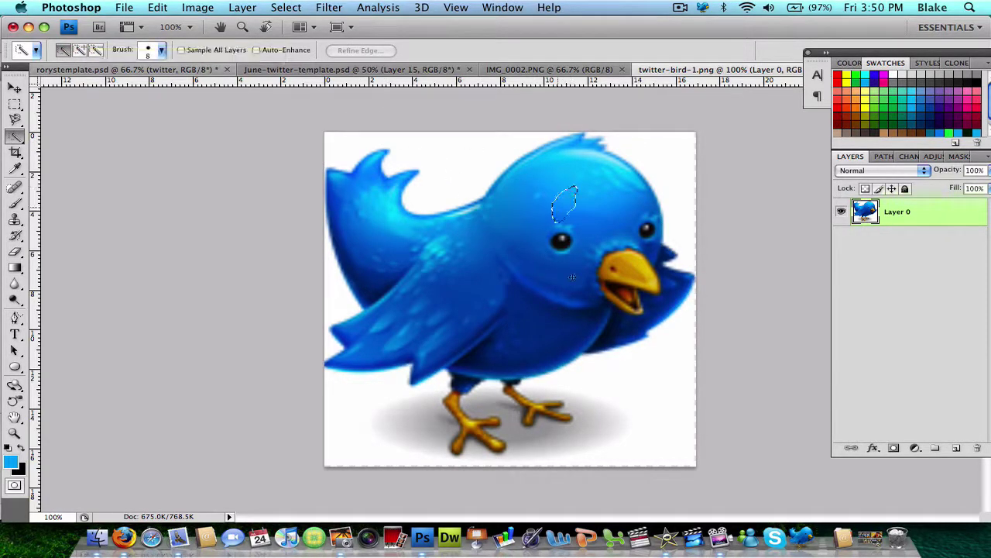
mouse_move(573, 276)
mouse_down()
mouse_move(640, 287)
mouse_move(624, 269)
mouse_move(624, 302)
mouse_up()
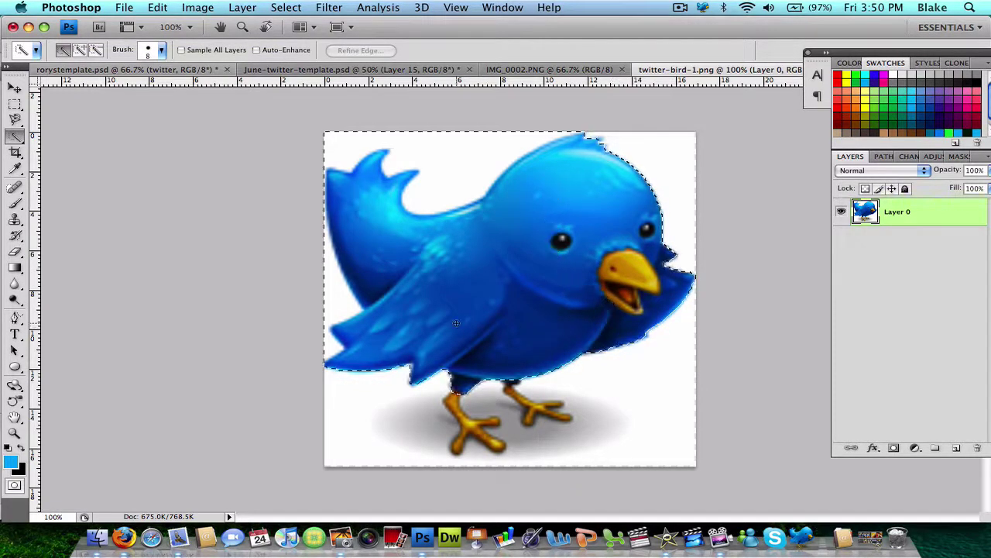
drag(455, 312, 390, 202)
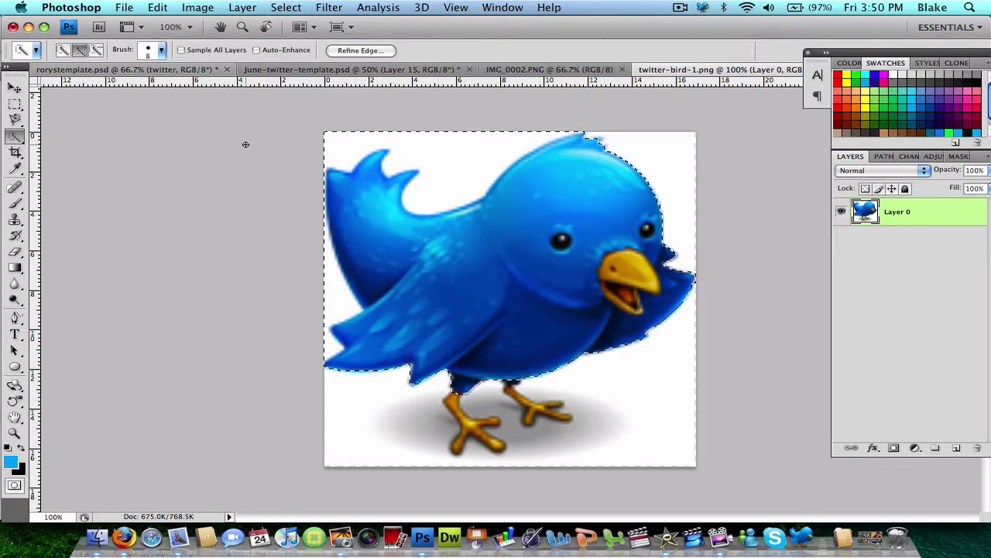
click(97, 50)
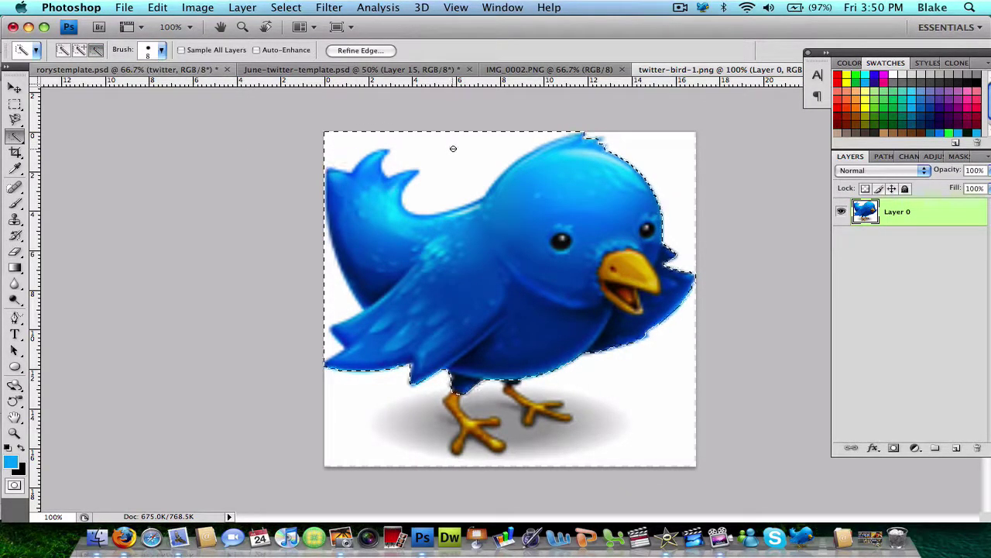
drag(453, 148, 456, 173)
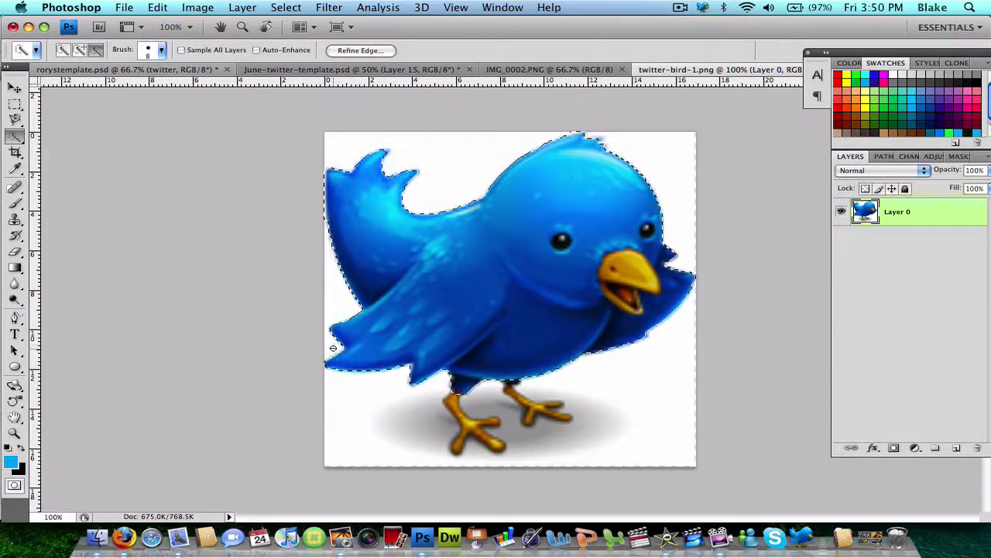
- Add both orange feet to the bird selection and subtract a stray white background patch
click(81, 50)
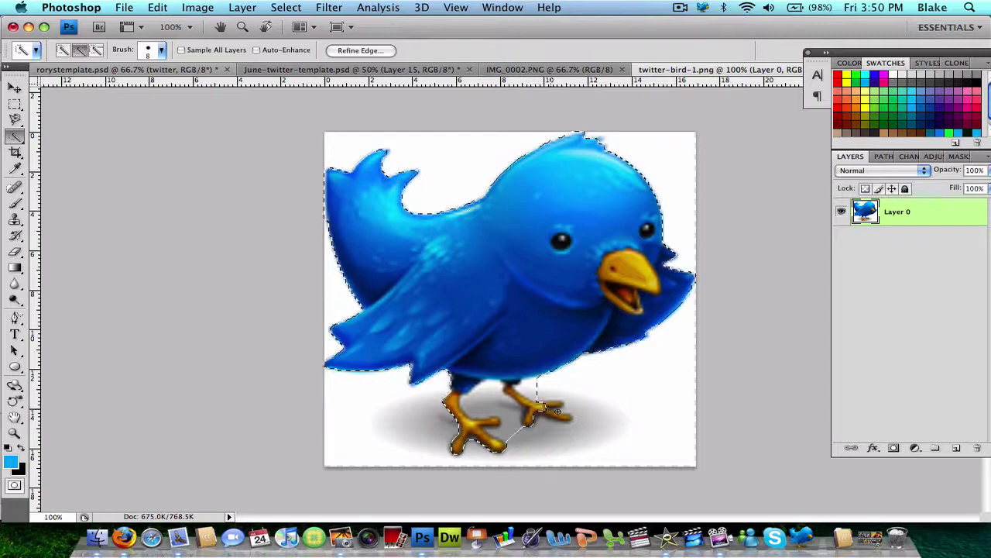
click(556, 410)
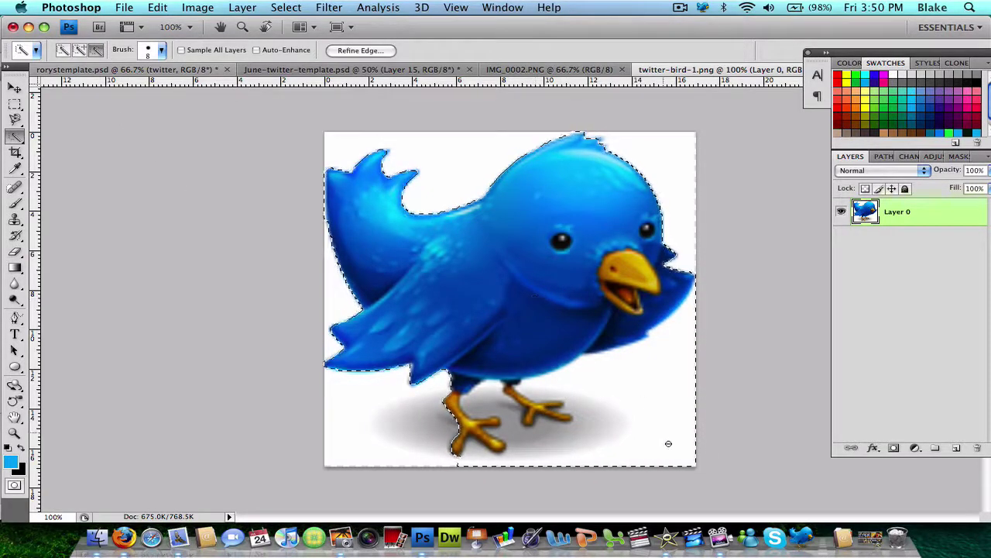
drag(659, 434, 649, 379)
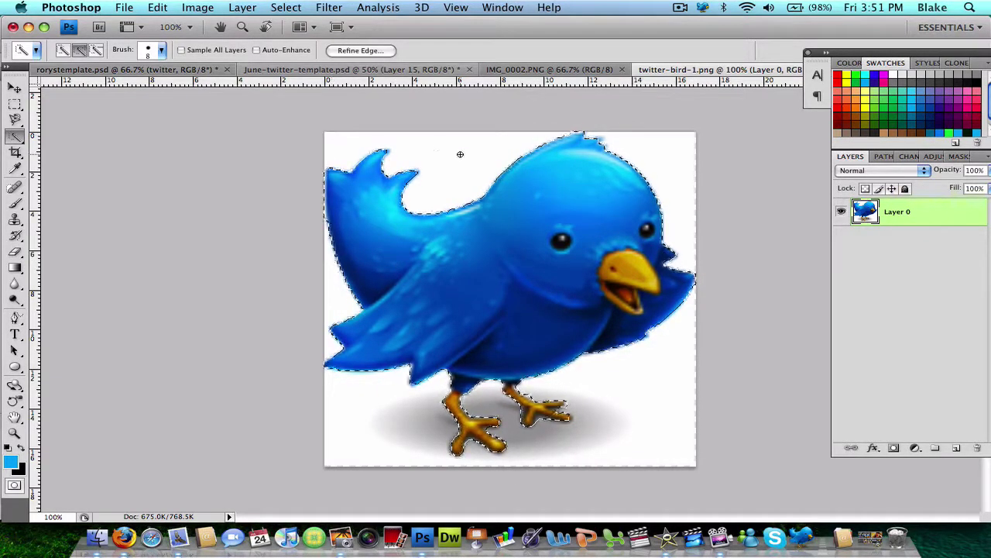
- Scale twitter-bird-1.png to 50 percent width and height with proportions constrained
click(155, 7)
mouse_move(199, 8)
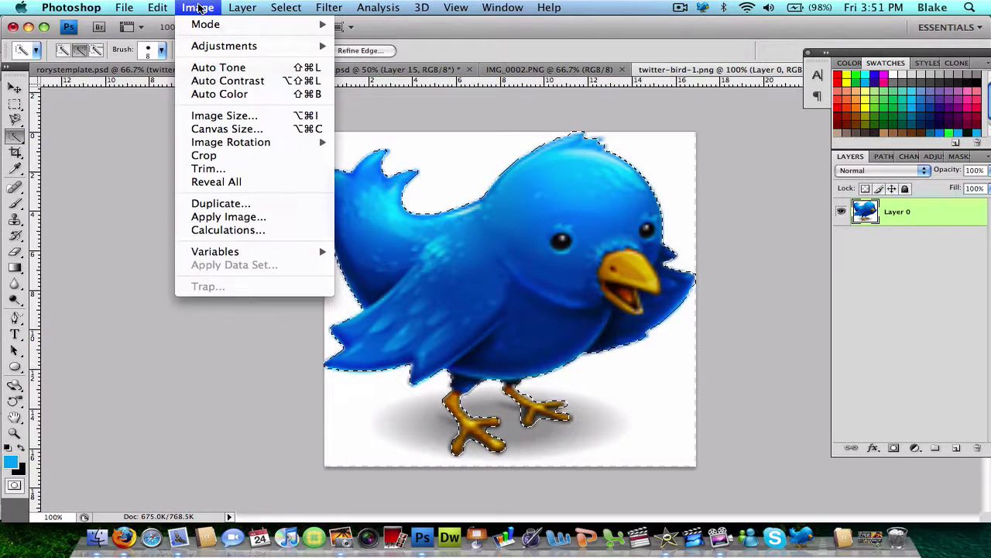
click(199, 7)
click(198, 8)
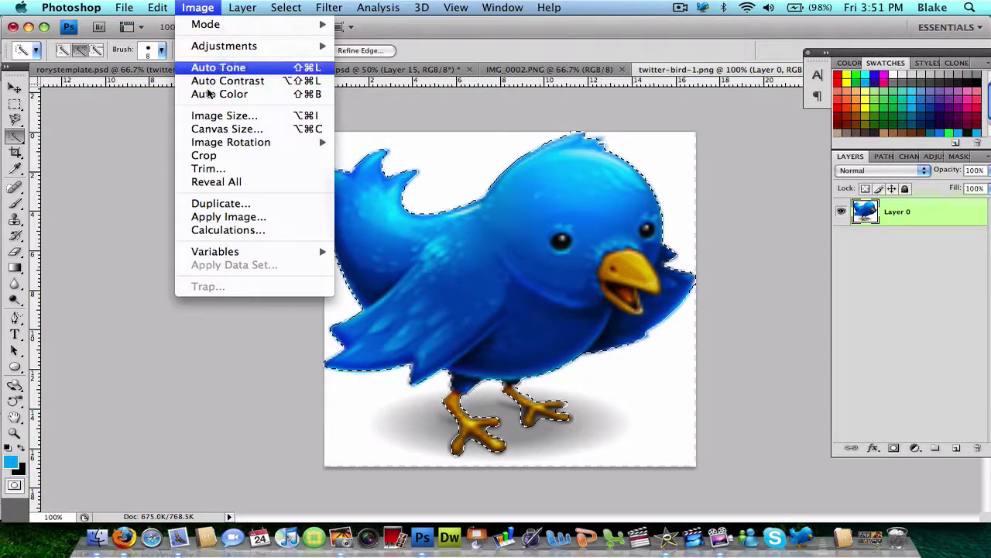
click(225, 118)
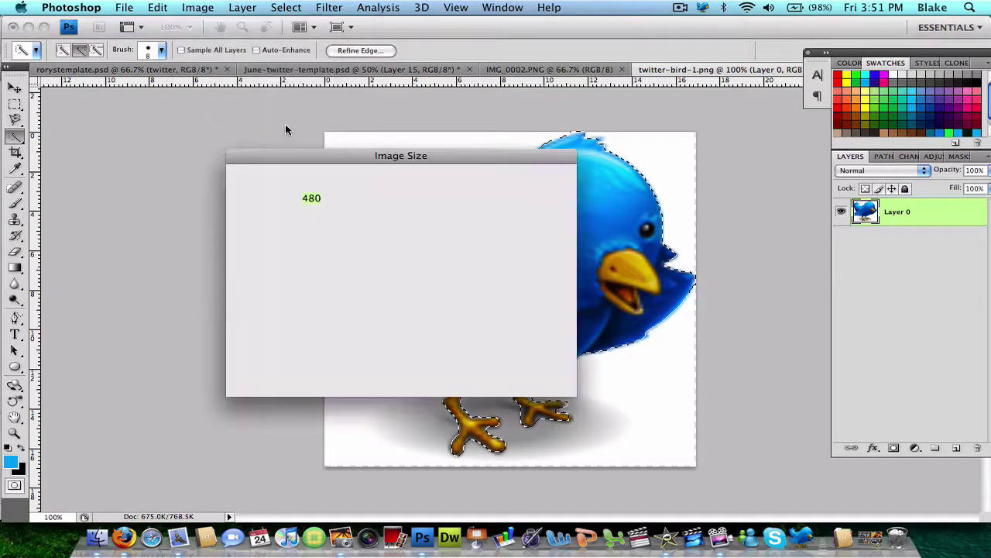
click(402, 197)
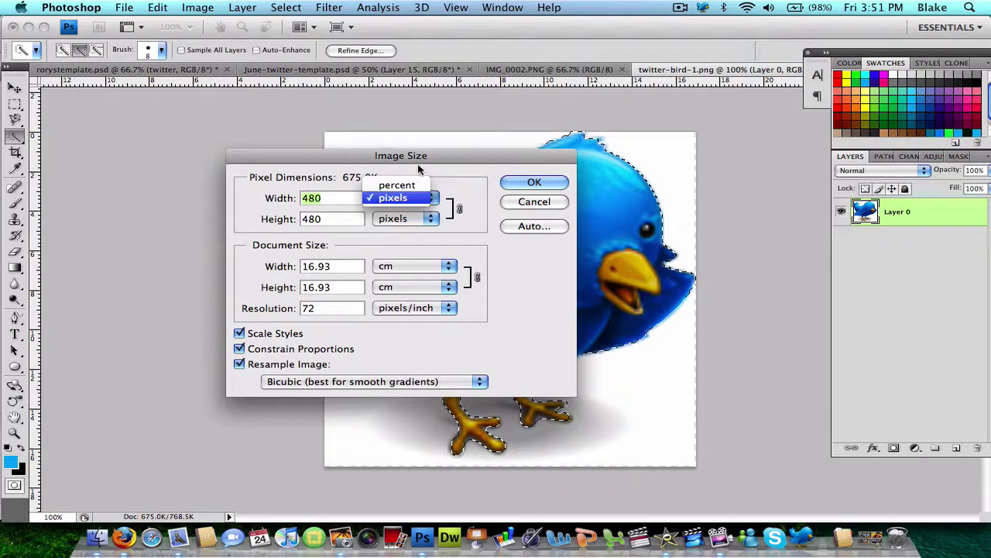
click(396, 184)
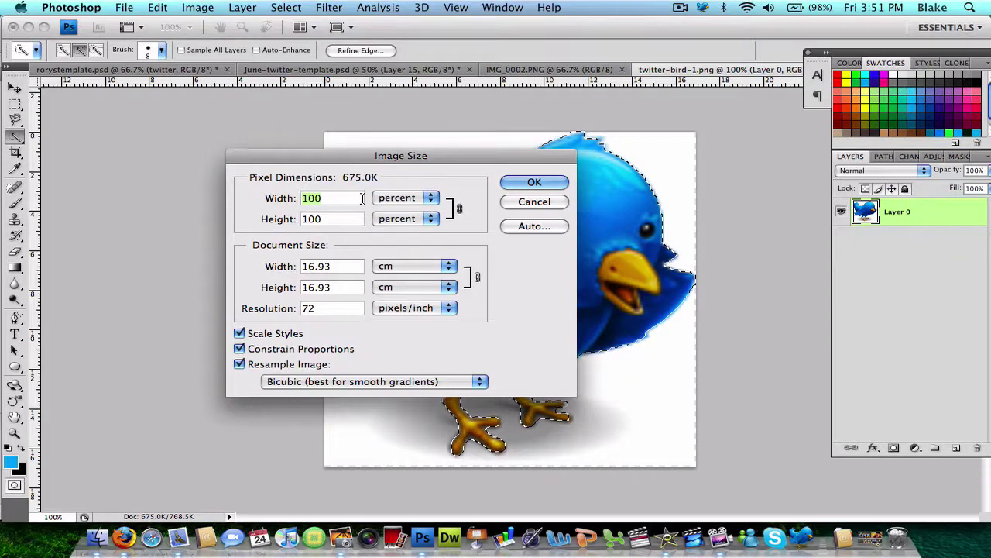
text(50)
key(Return)
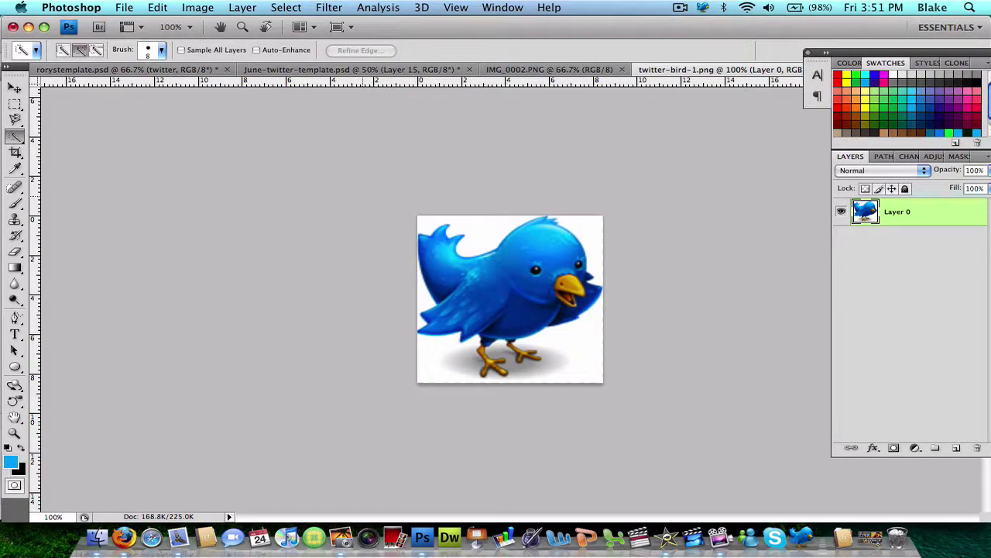
- Zoom in and reselect the smaller bird's body and feet, subtracting the shadow beneath them
key(super+equal)
key(super+equal)
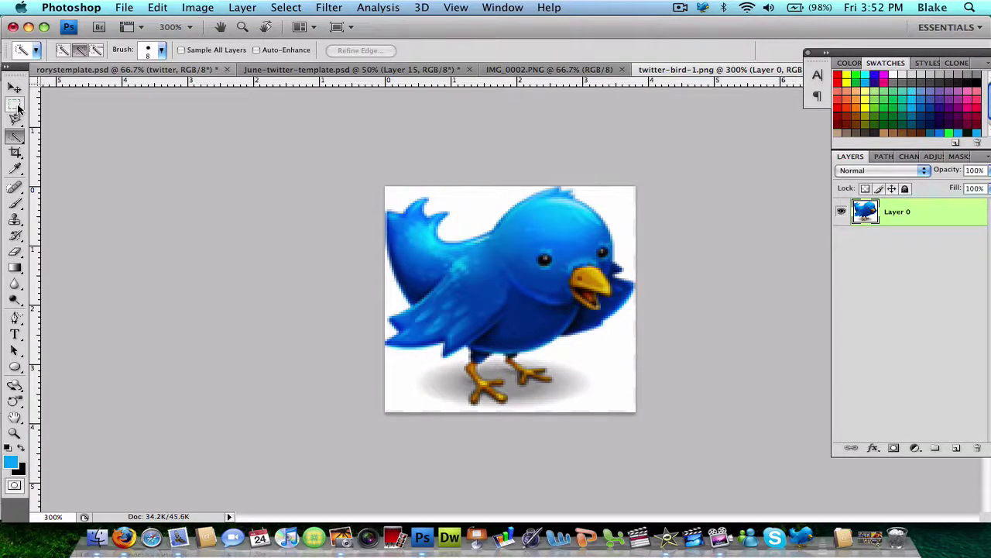
click(484, 298)
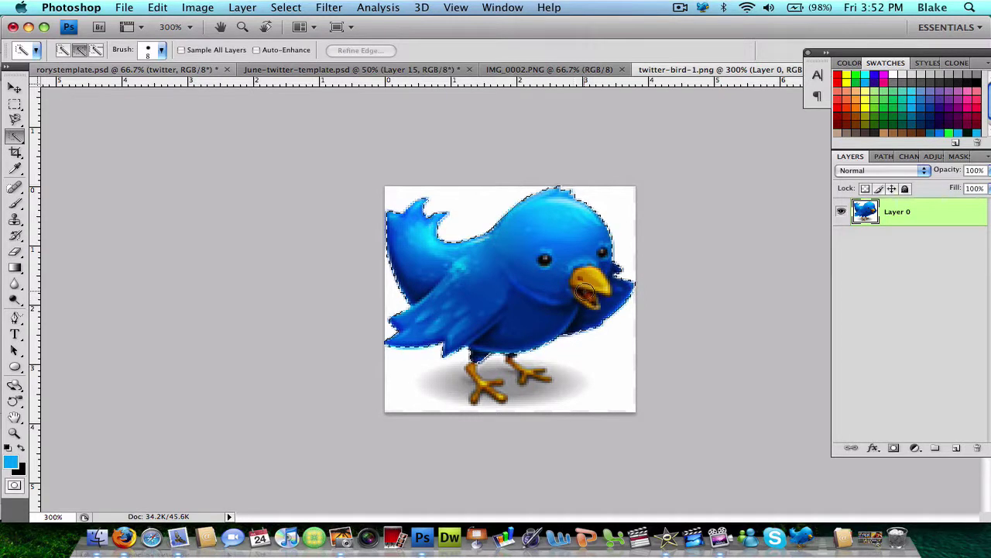
mouse_move(585, 290)
mouse_down()
mouse_move(460, 390)
mouse_move(459, 353)
mouse_move(476, 375)
mouse_up()
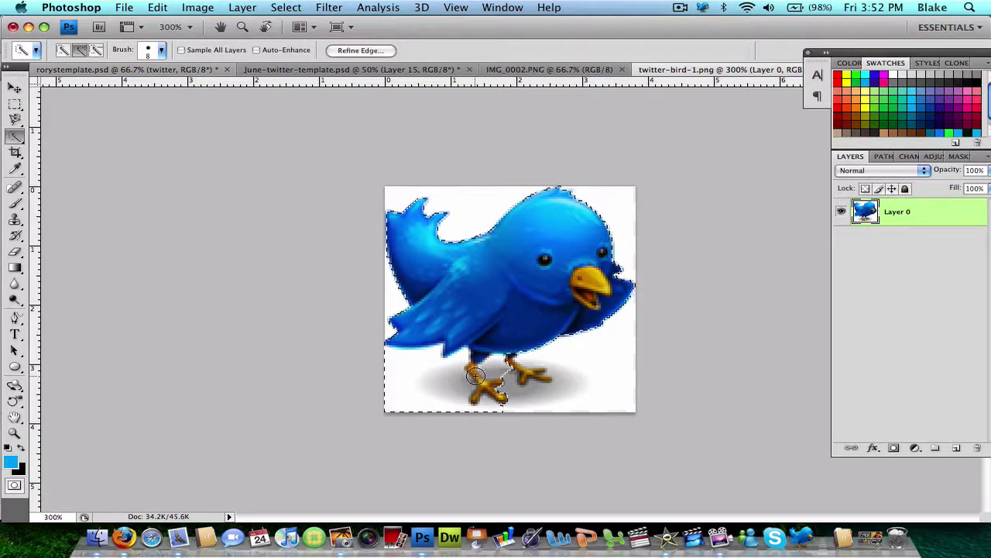
click(517, 372)
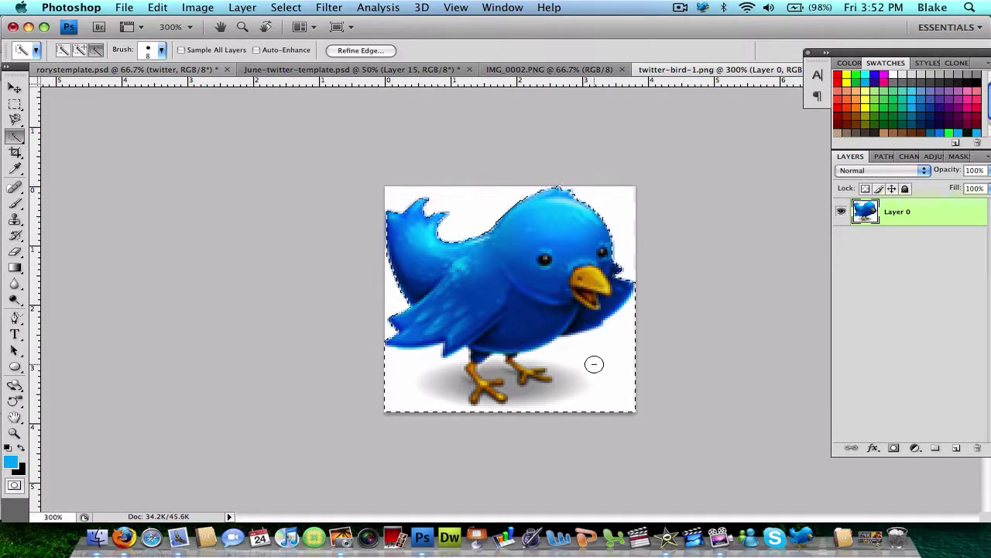
drag(594, 364, 408, 378)
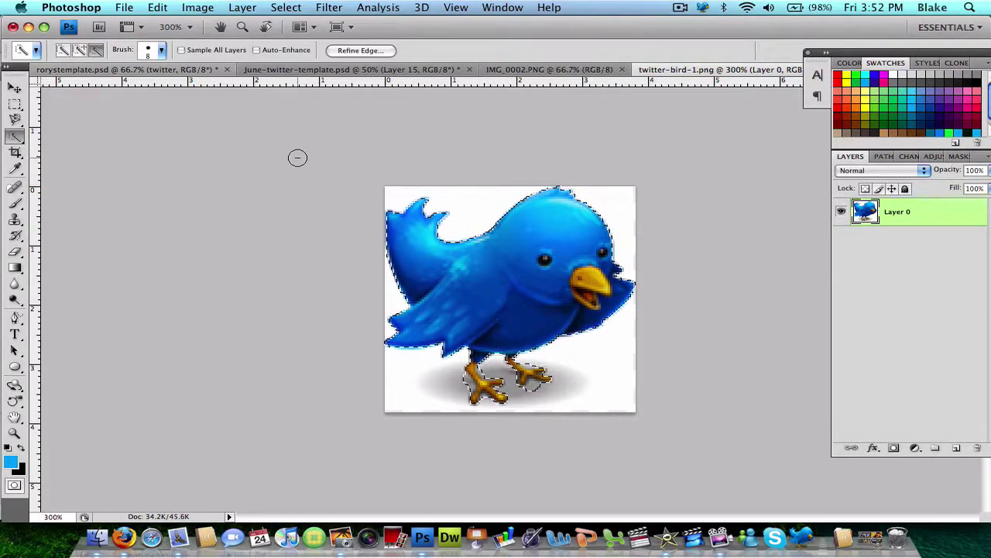
- Copy the selected bird and paste it into rorystemplate.psd, accepting the colour profile mismatch
click(177, 7)
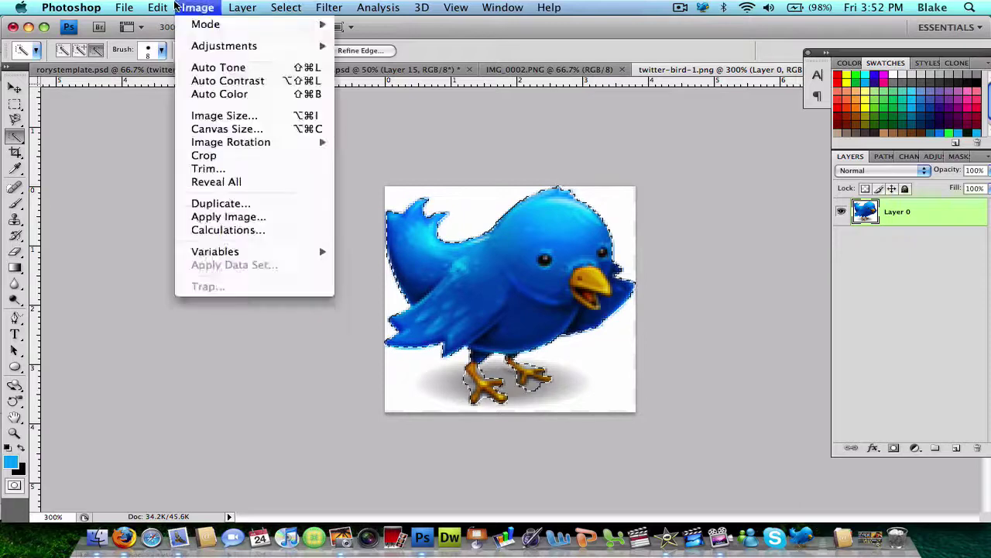
mouse_move(158, 7)
click(162, 107)
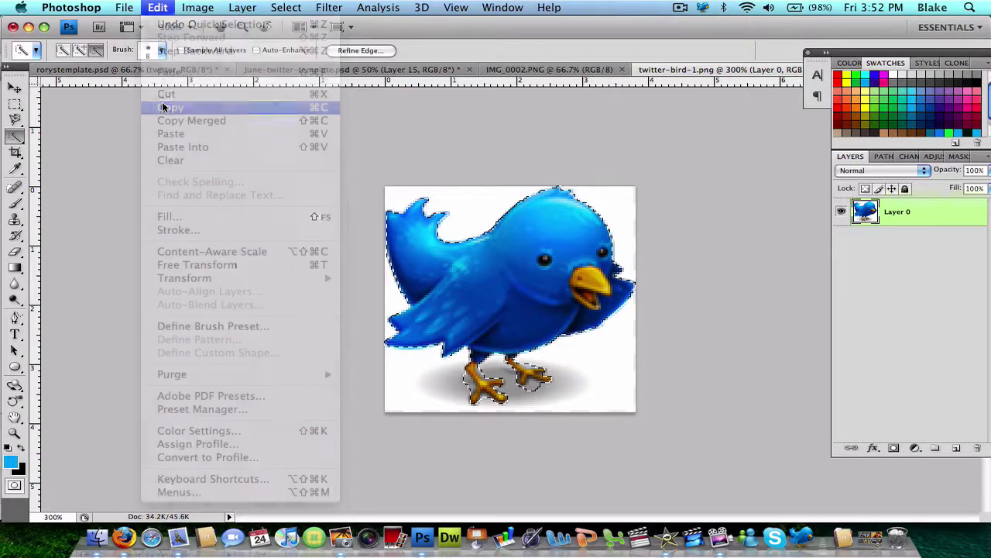
click(117, 69)
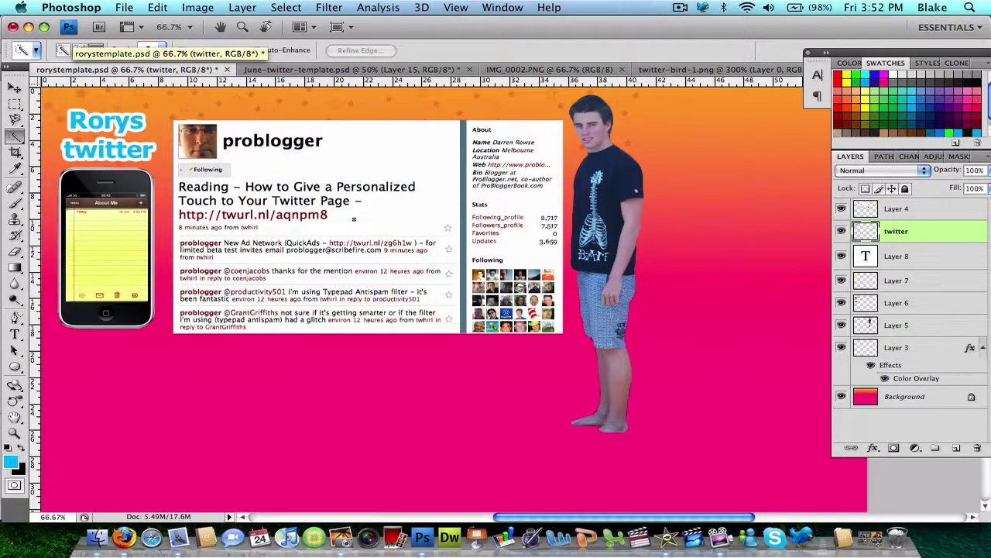
key(super+v)
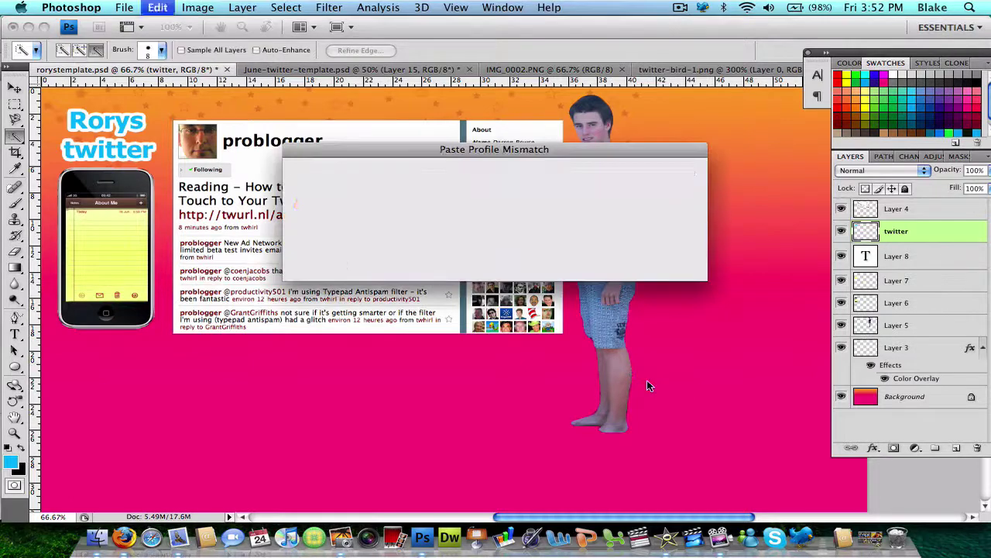
key(Return)
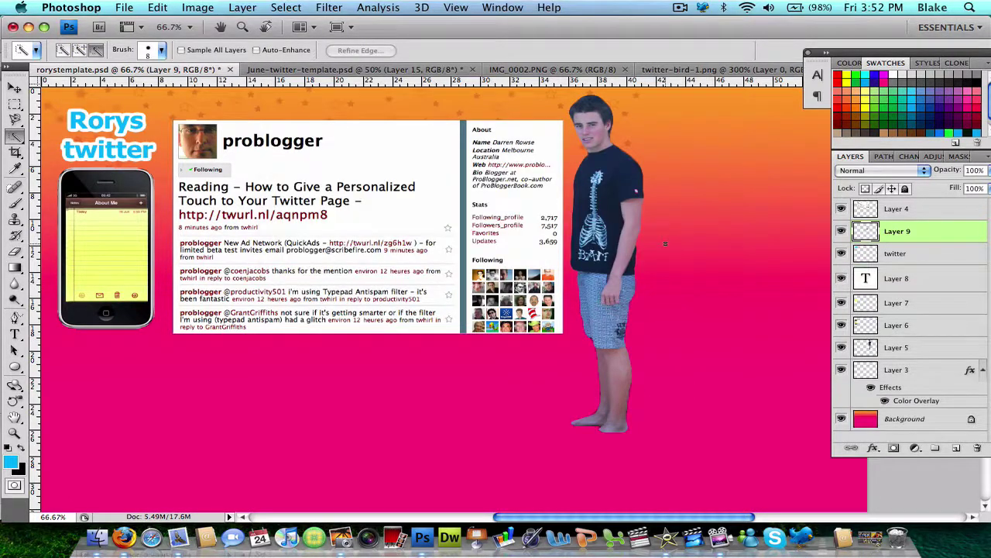
- Move the pasted bird up beside the boy's head and shoulder
click(15, 87)
drag(667, 367, 632, 222)
drag(627, 132, 640, 246)
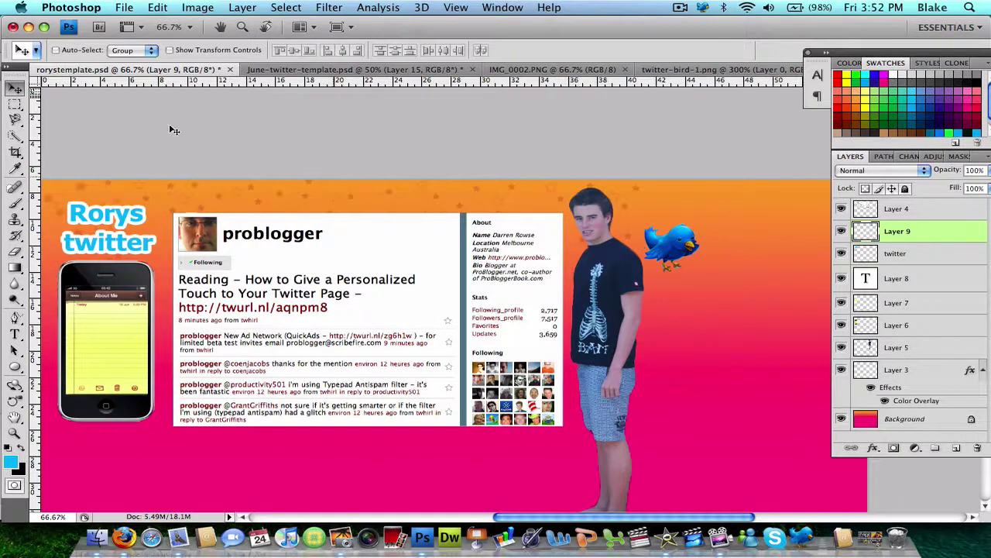
- Marquee the bird and Free Transform it, dragging a side handle across to flip it horizontally
click(13, 106)
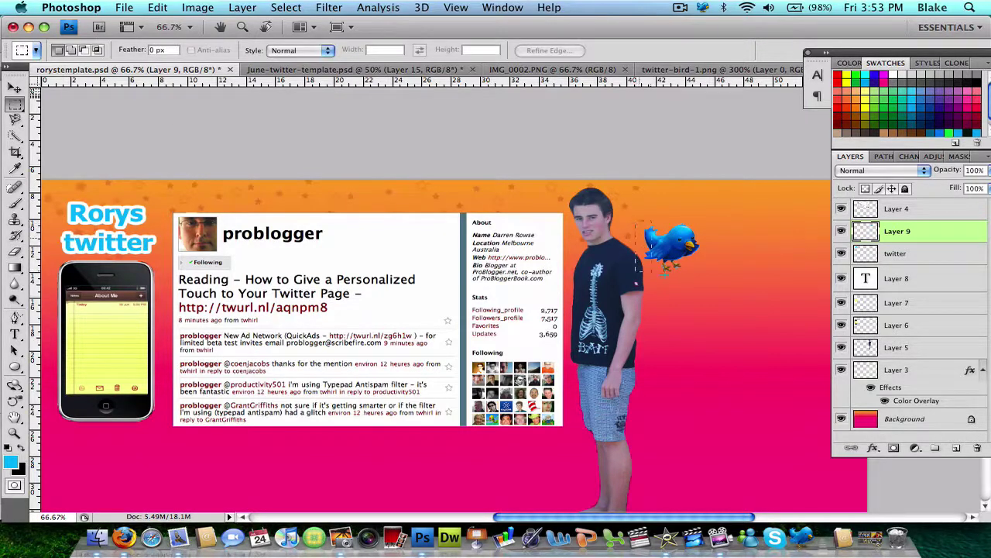
drag(644, 272, 713, 280)
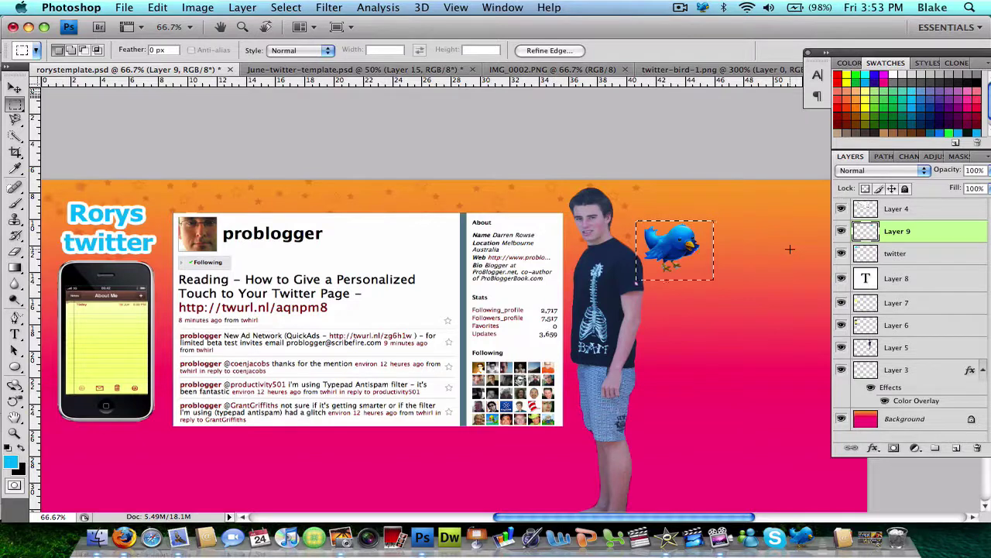
right_click(679, 232)
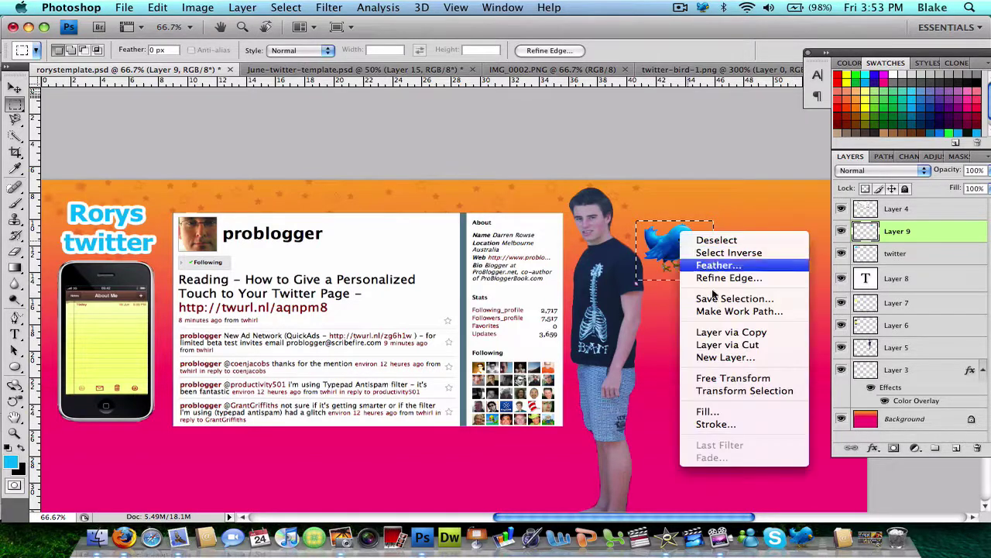
click(725, 378)
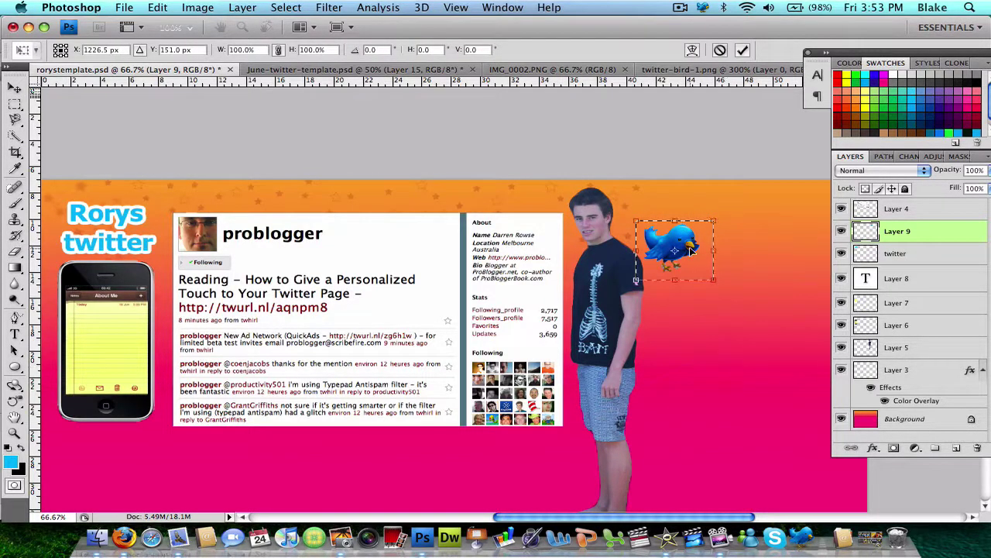
drag(713, 250, 563, 248)
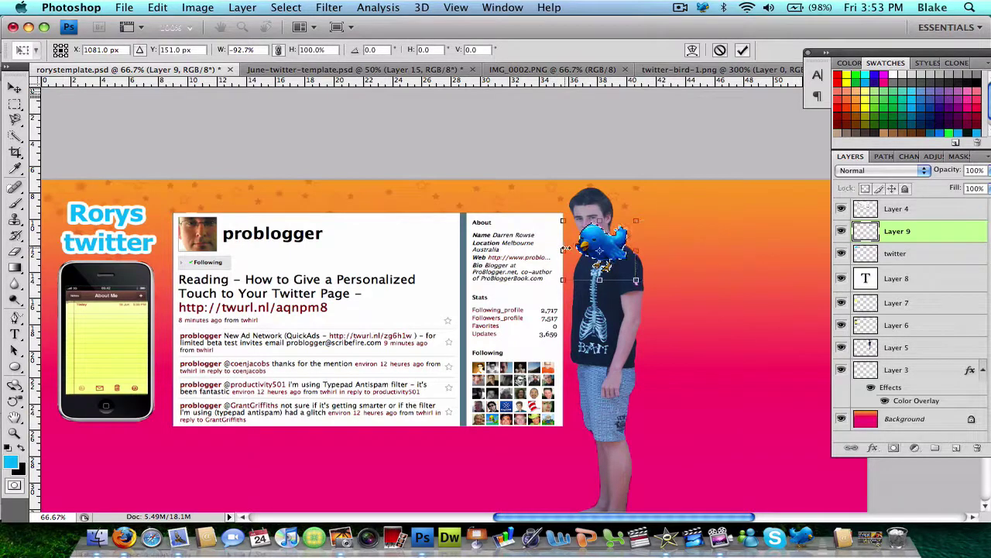
key(Return)
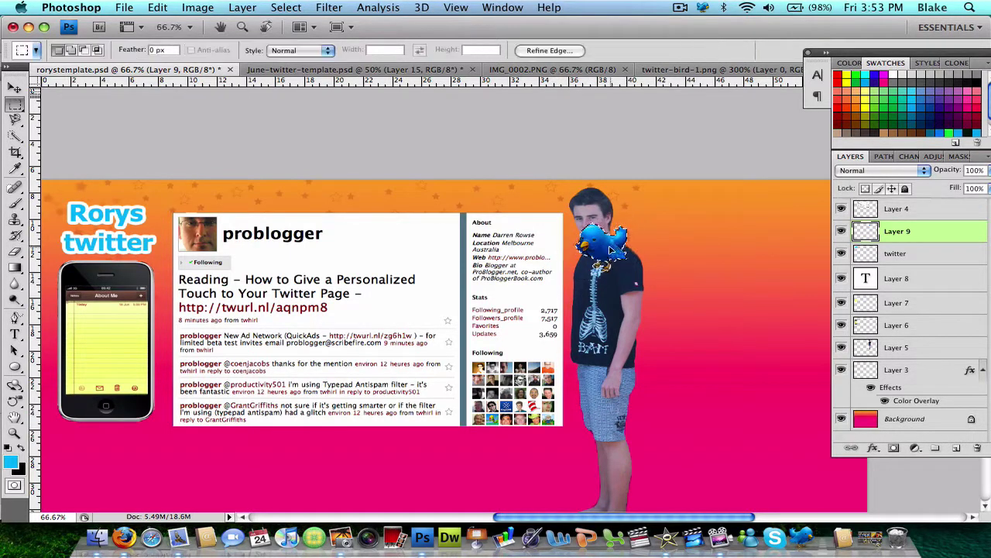
- Nudge the flipped bird onto the boy's shoulder, zoom to 100%, and pick the Eraser tool
click(14, 87)
drag(628, 253, 640, 238)
key(super+plus)
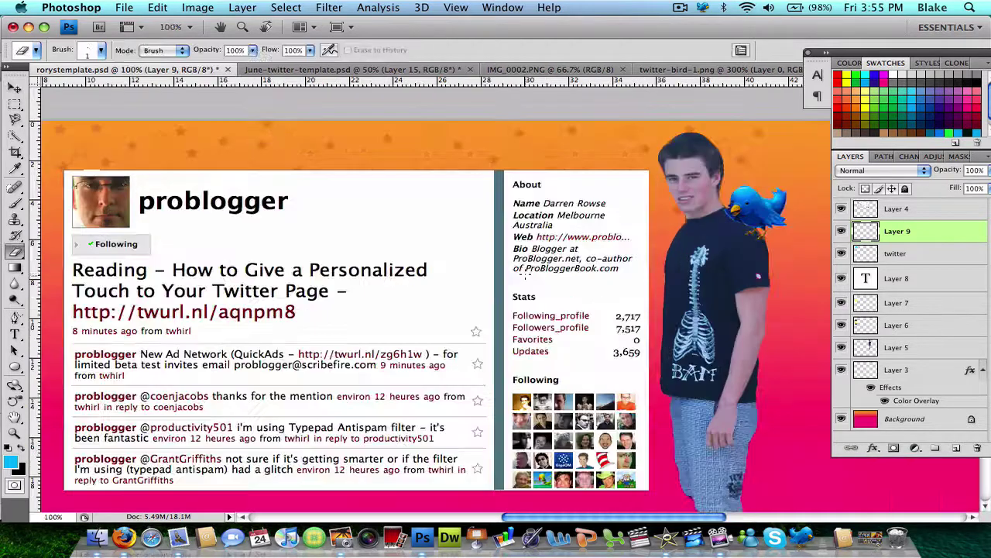
scroll(526, 274, left, 5)
scroll(525, 273, down, 2)
key(e)
scroll(525, 273, up, 2)
scroll(525, 273, right, 5)
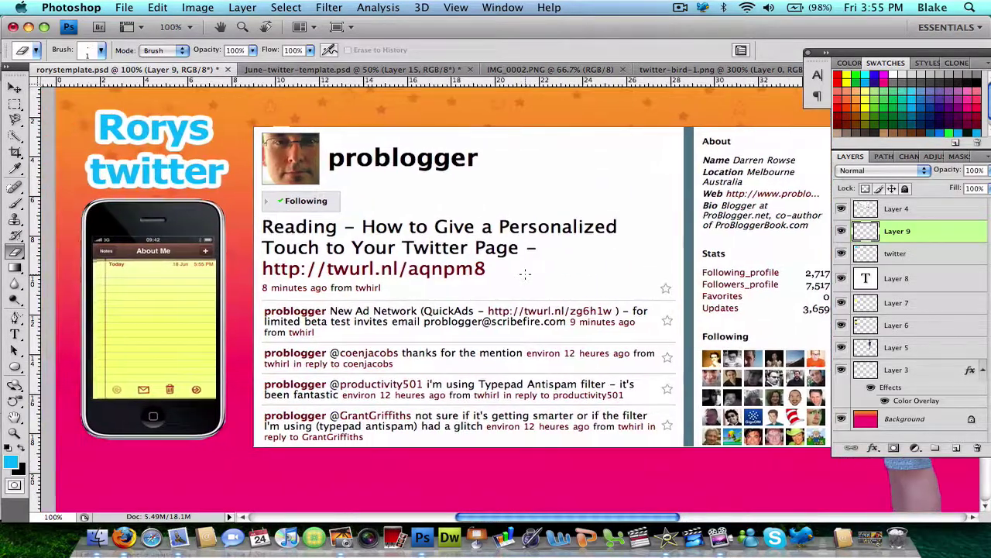
scroll(525, 274, right, 2)
scroll(525, 273, down, 1)
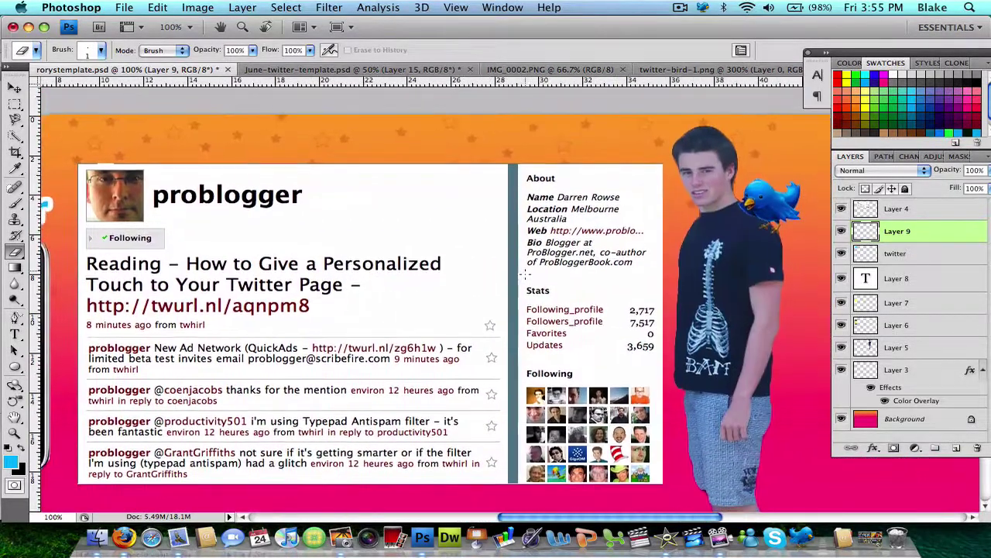